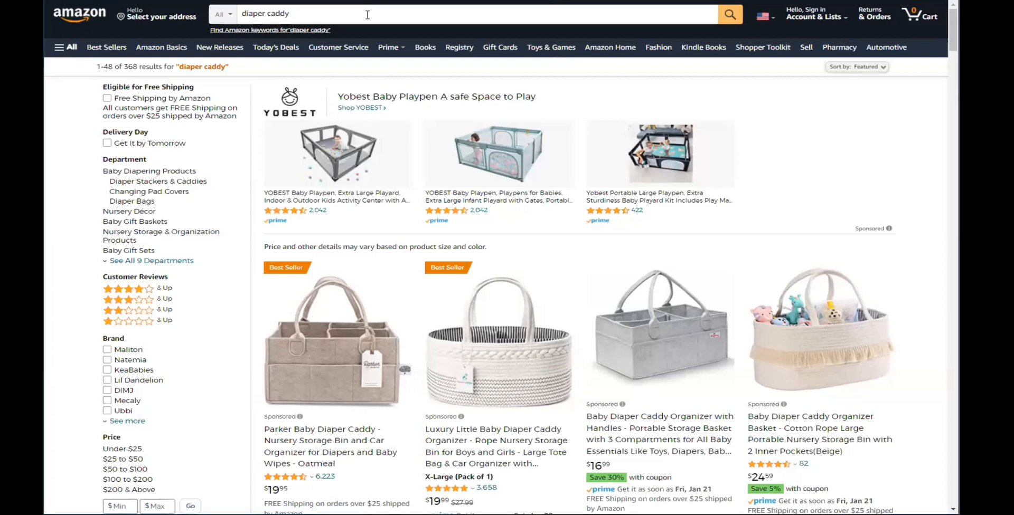
- Search Amazon for "dog bed" in place of the diaper caddy query and look through the results
{"action": "left_click", "coordinate": [390, 16]}
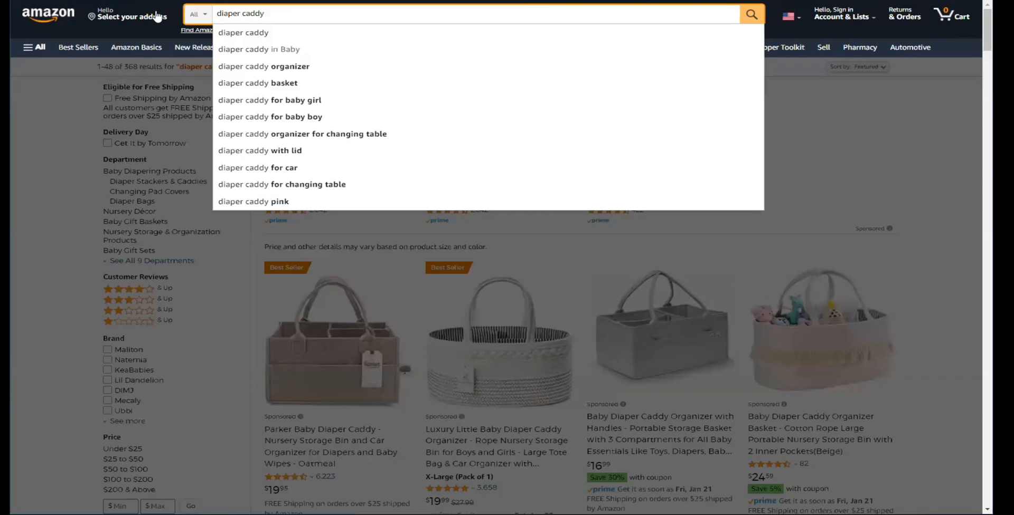
{"action": "triple_click", "coordinate": [416, 16]}
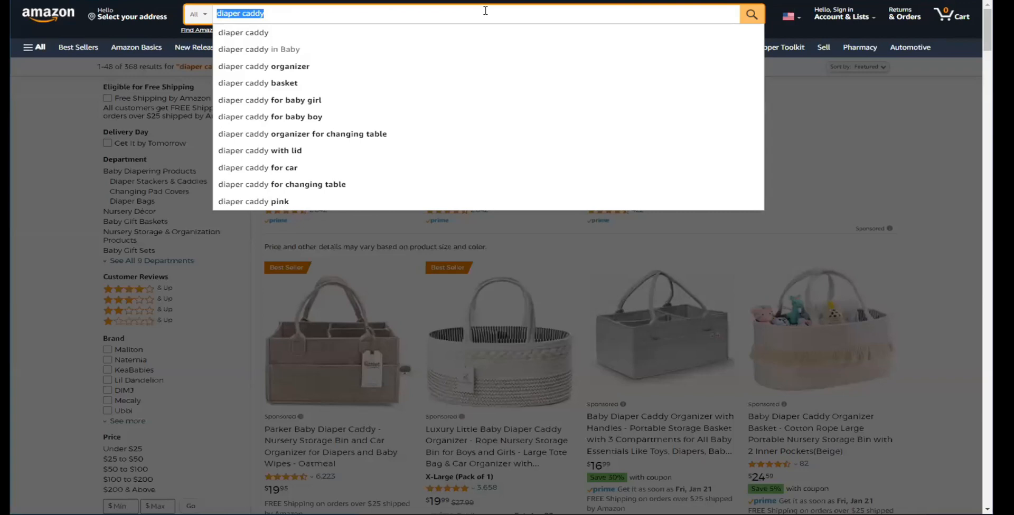
{"action": "type", "text": "dog bed"}
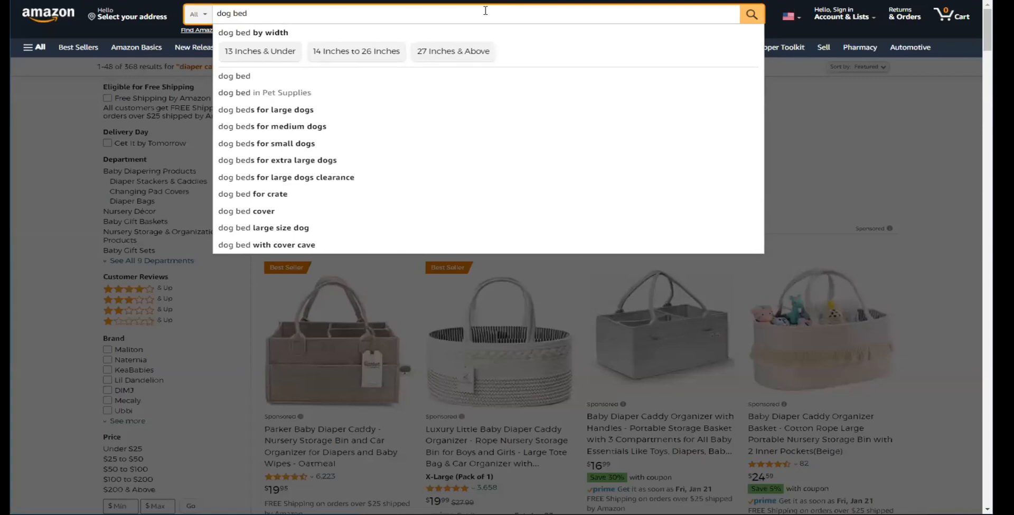
{"action": "key", "text": "Return"}
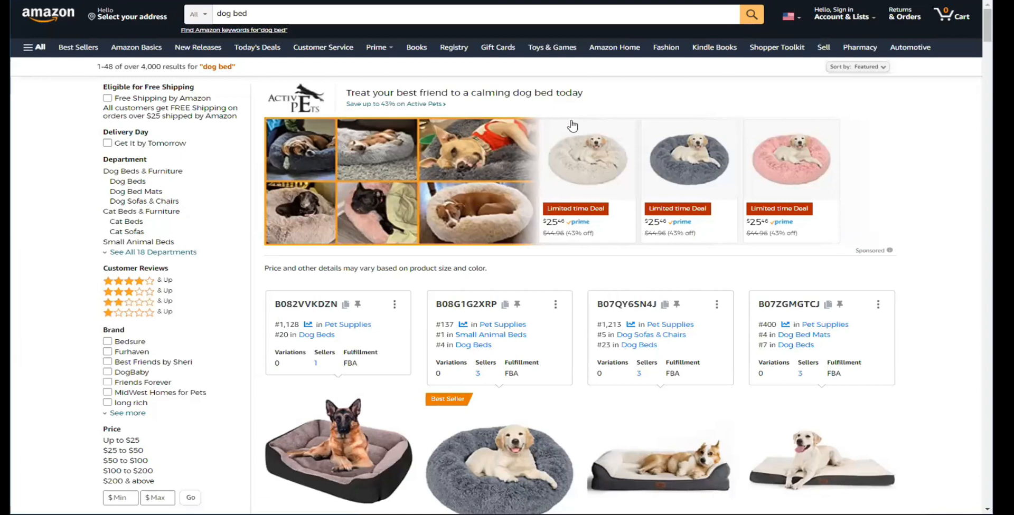
{"action": "scroll", "coordinate": [572, 127], "scroll_direction": "down", "scroll_amount": 4}
{"action": "scroll", "coordinate": [666, 244], "scroll_direction": "down", "scroll_amount": 7}
{"action": "scroll", "coordinate": [706, 208], "scroll_direction": "up", "scroll_amount": 11}
- Run Helium 10 Xray on the dog bed search results and load more results into the product list
{"action": "left_click", "coordinate": [385, 14]}
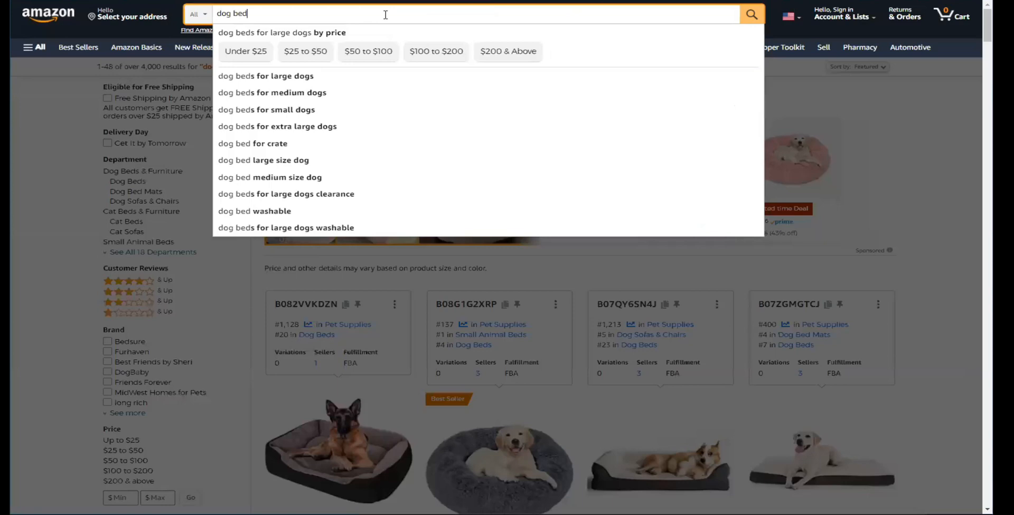
{"action": "left_click", "coordinate": [784, 32]}
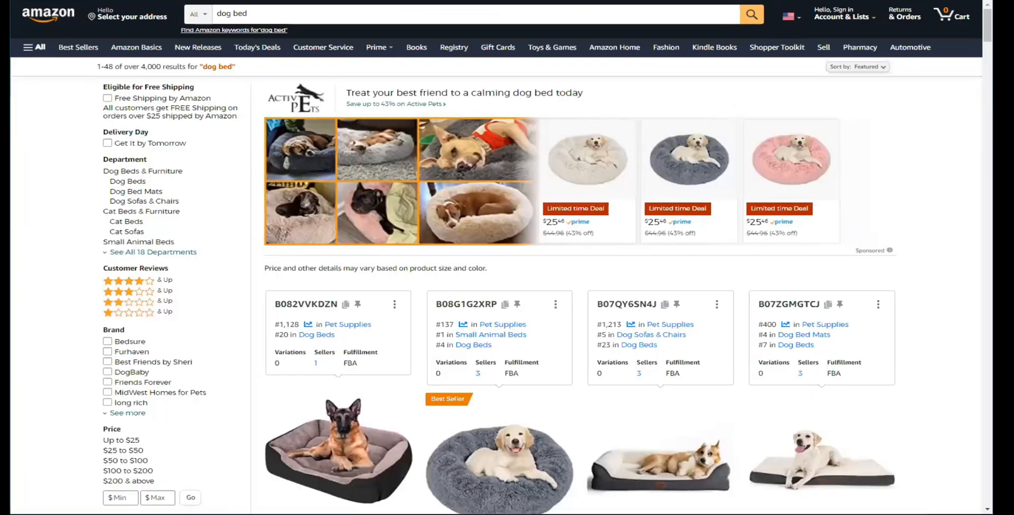
{"action": "left_click", "coordinate": [679, 88]}
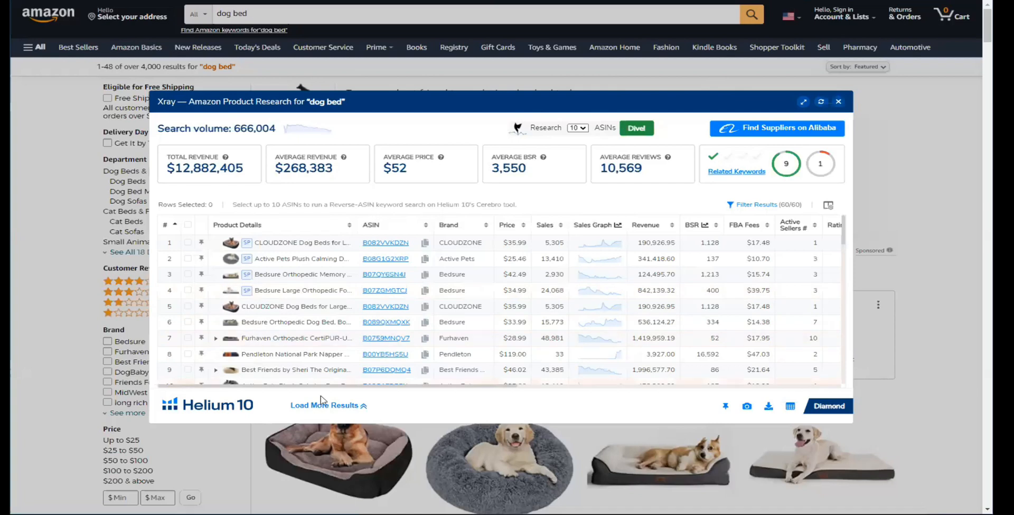
{"action": "left_click", "coordinate": [337, 405]}
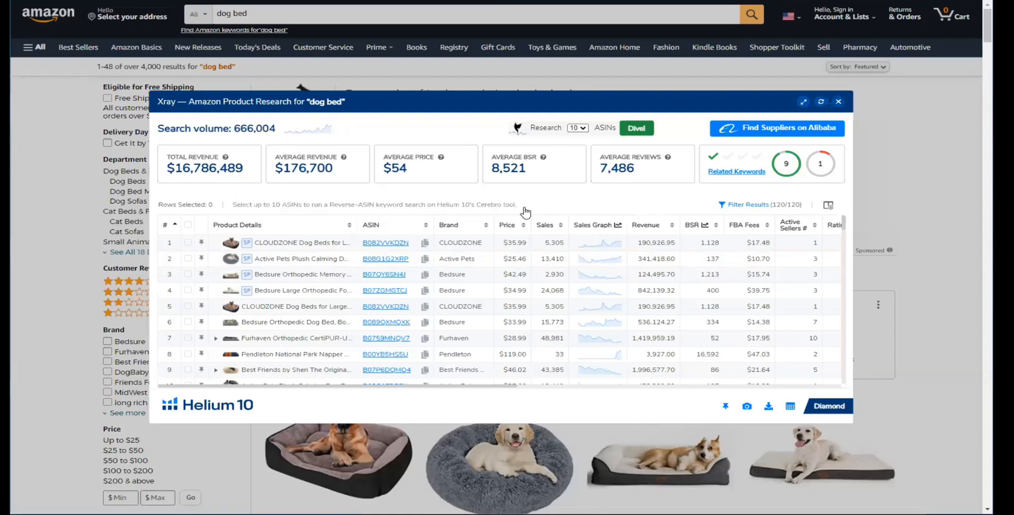
- Sort the Xray product list by sales, highest first, and preview the best-selling products
{"action": "left_click", "coordinate": [560, 226]}
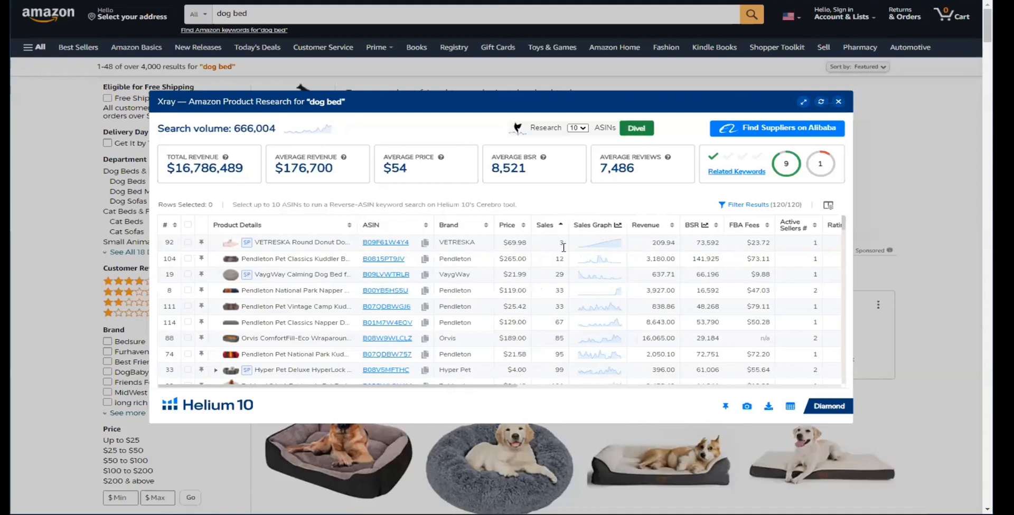
{"action": "left_click", "coordinate": [557, 225]}
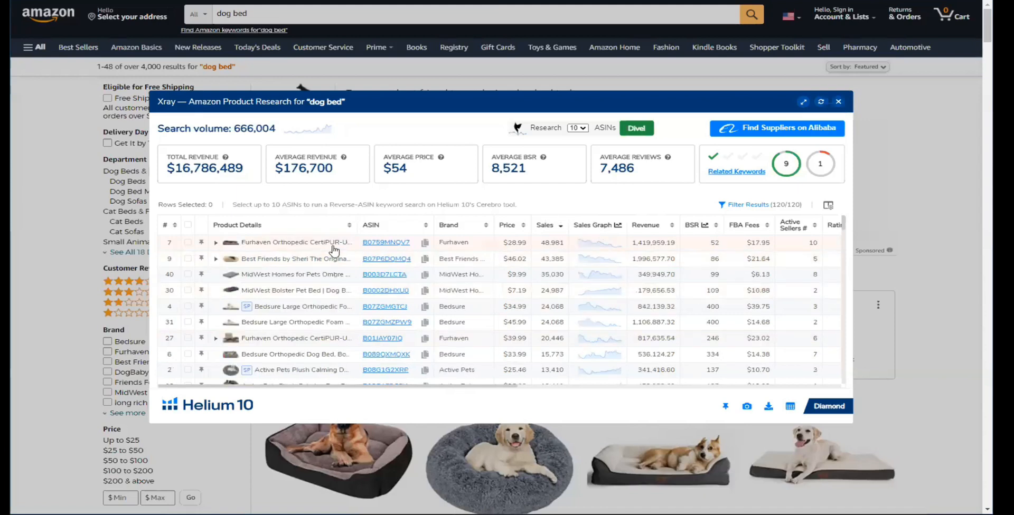
{"action": "mouse_move", "coordinate": [381, 244]}
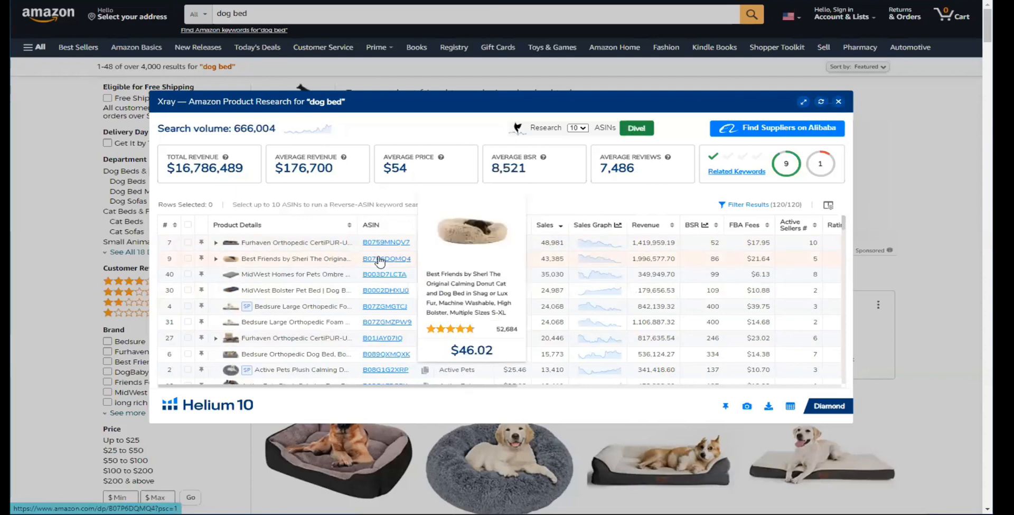
{"action": "mouse_move", "coordinate": [375, 280]}
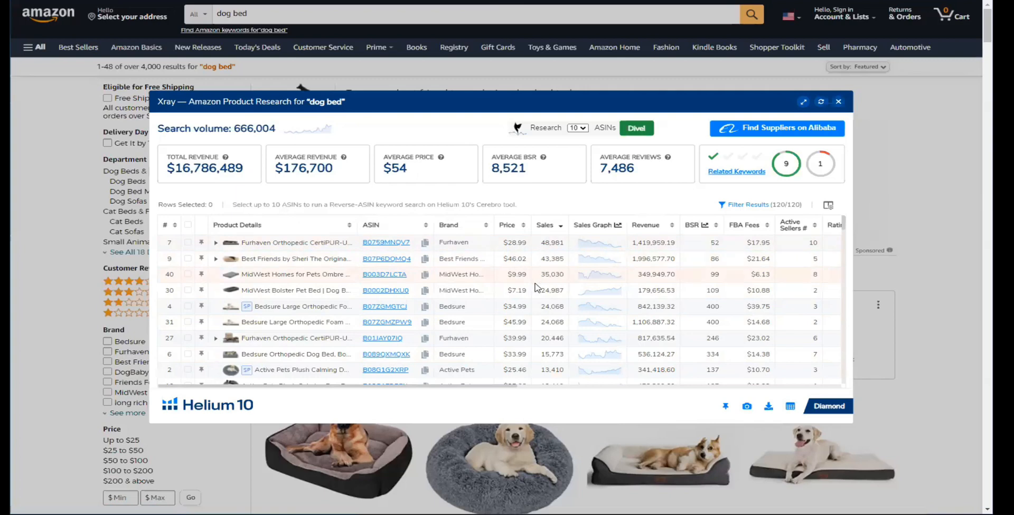
- Select the top-selling non-sponsored dog beds, numbers 7, 9, 40, 30, 31, 27 and 6, skipping the sponsored Bedsure duplicate
{"action": "left_click", "coordinate": [187, 242]}
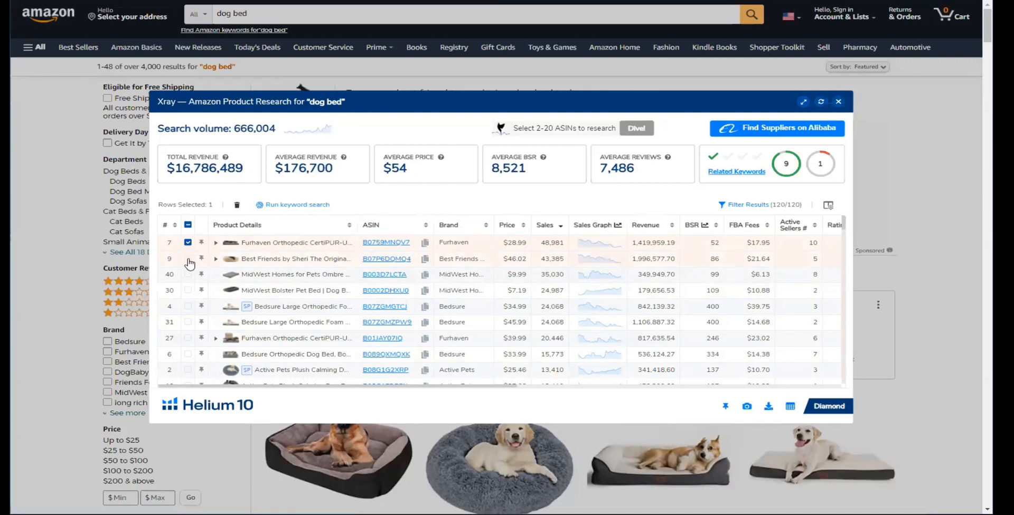
{"action": "left_click", "coordinate": [187, 258]}
{"action": "left_click", "coordinate": [187, 275]}
{"action": "left_click", "coordinate": [188, 290]}
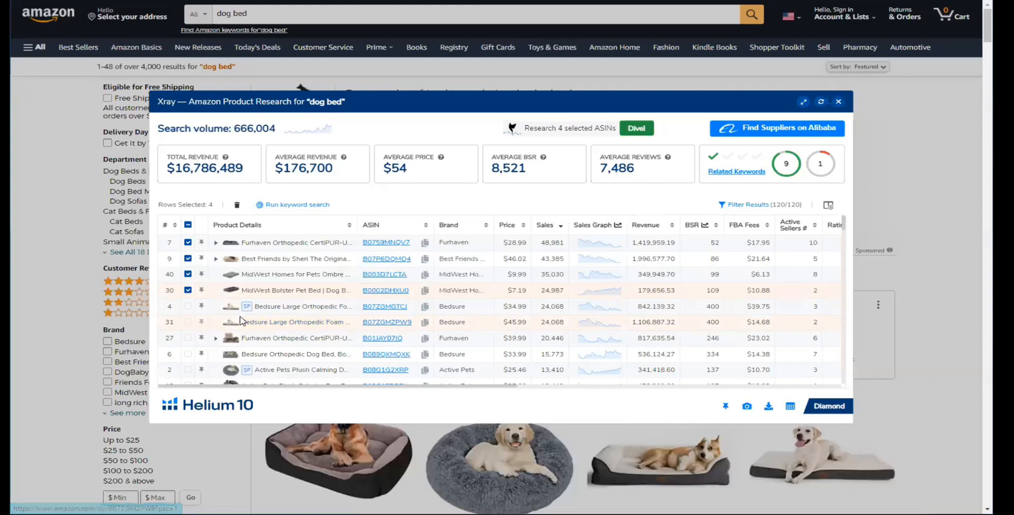
{"action": "left_click", "coordinate": [261, 323]}
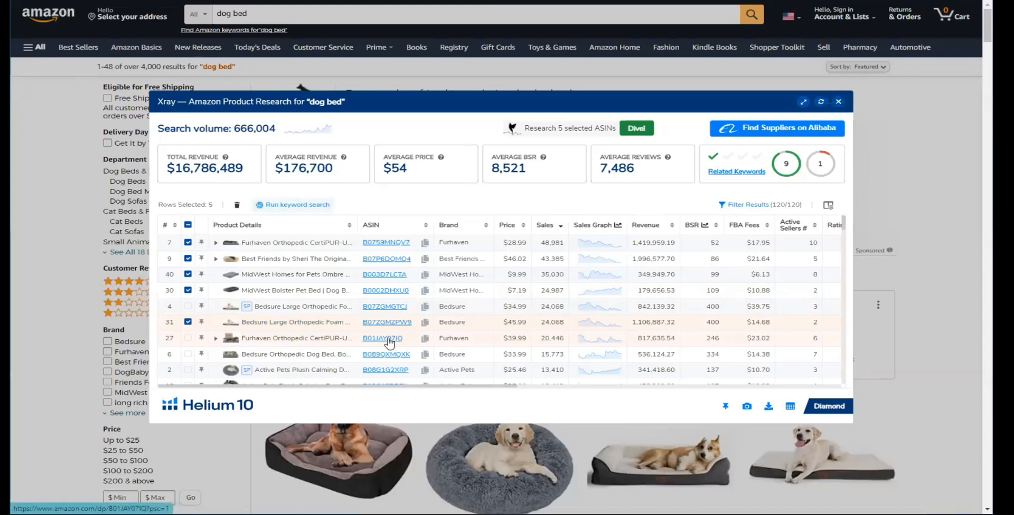
{"action": "mouse_move", "coordinate": [390, 342]}
{"action": "left_click", "coordinate": [187, 337]}
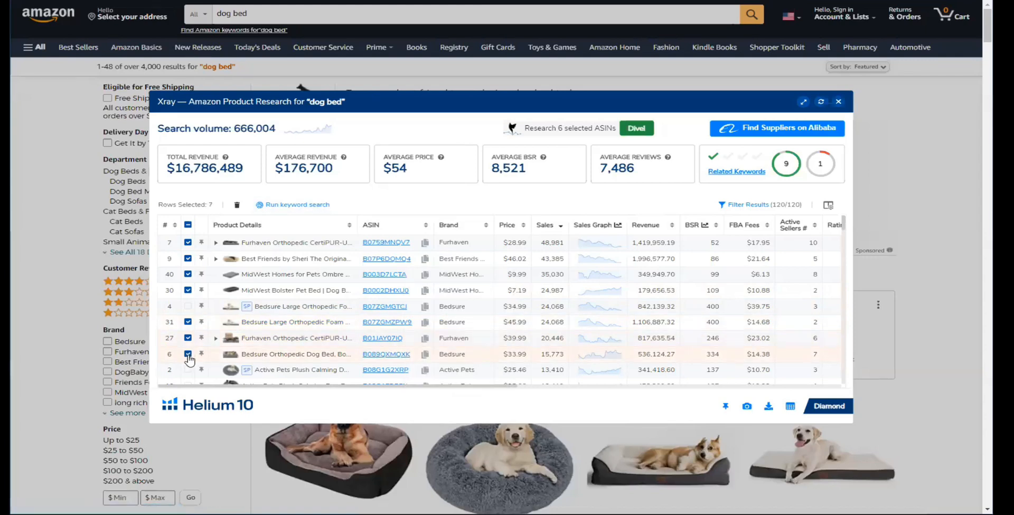
- Add the non-sponsored products 10, 24, 56 and 68 to the selection, leaving out the sponsored duplicates
{"action": "scroll", "coordinate": [189, 359], "scroll_direction": "down", "scroll_amount": 1}
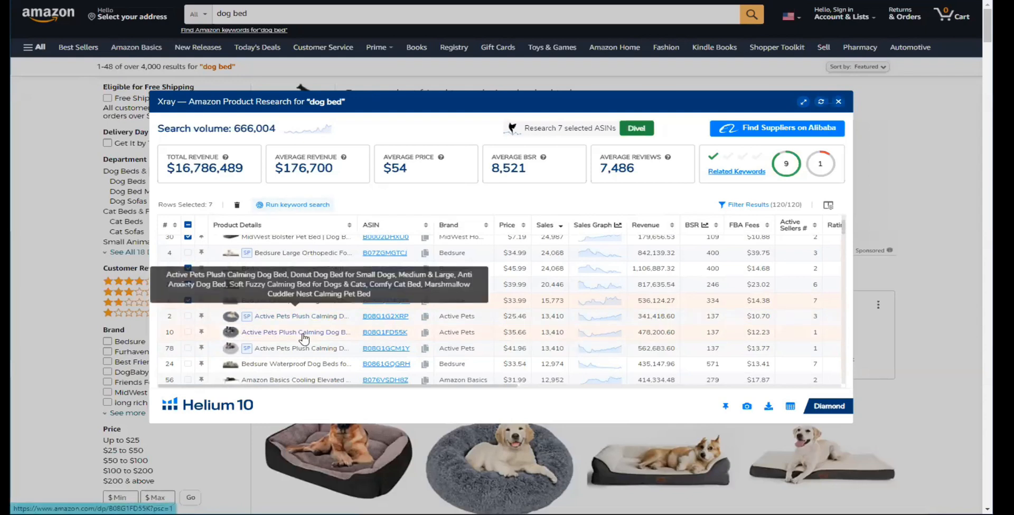
{"action": "left_click", "coordinate": [188, 333]}
{"action": "scroll", "coordinate": [193, 338], "scroll_direction": "down", "scroll_amount": 1}
{"action": "left_click", "coordinate": [188, 310]}
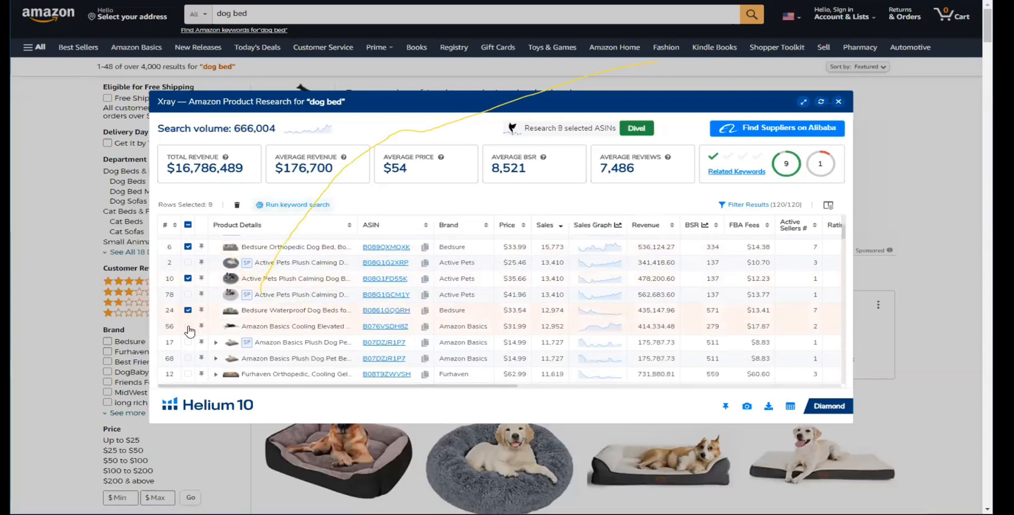
{"action": "left_click", "coordinate": [188, 326]}
{"action": "left_click", "coordinate": [188, 358]}
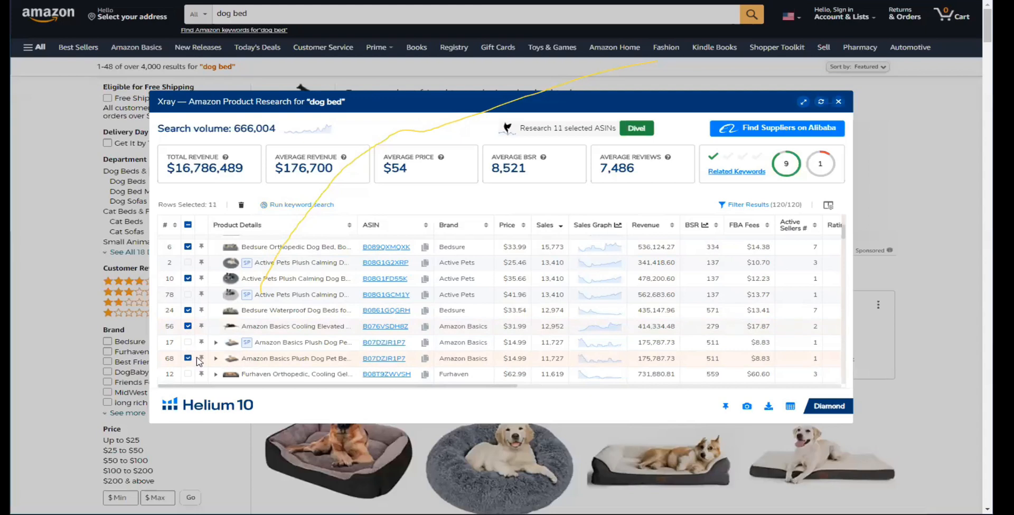
- Add products 12, 87, 70 and 26 to the selection and start the Dive research on all selected ASINs
{"action": "scroll", "coordinate": [199, 361], "scroll_direction": "down", "scroll_amount": 1}
{"action": "left_click", "coordinate": [187, 321]}
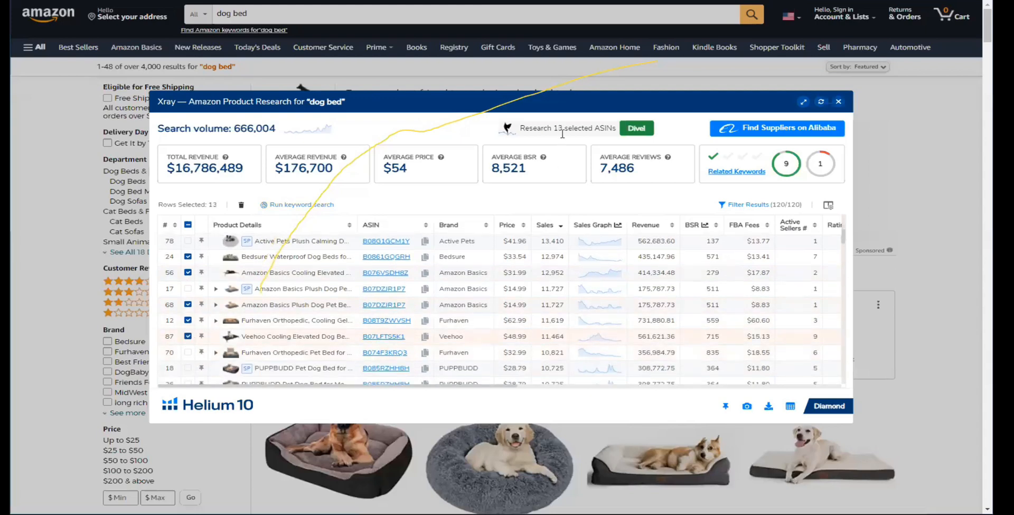
{"action": "left_click", "coordinate": [188, 336]}
{"action": "left_click", "coordinate": [188, 353]}
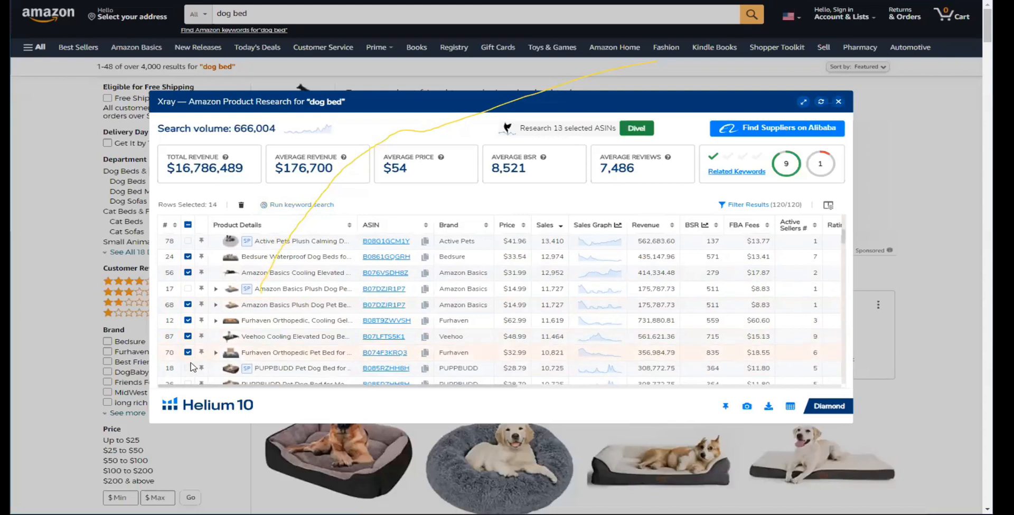
{"action": "scroll", "coordinate": [191, 340], "scroll_direction": "down", "scroll_amount": 1}
{"action": "left_click", "coordinate": [188, 331]}
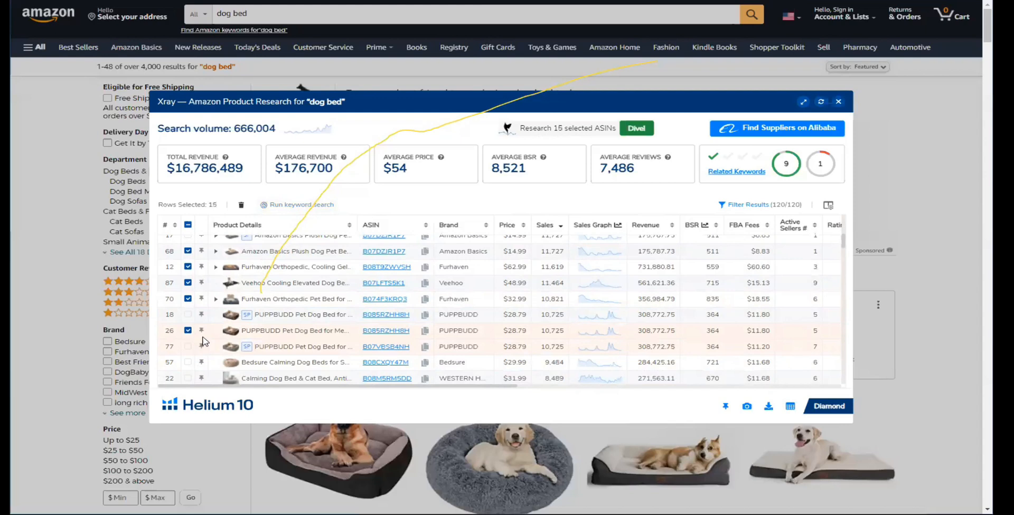
{"action": "left_click", "coordinate": [635, 128]}
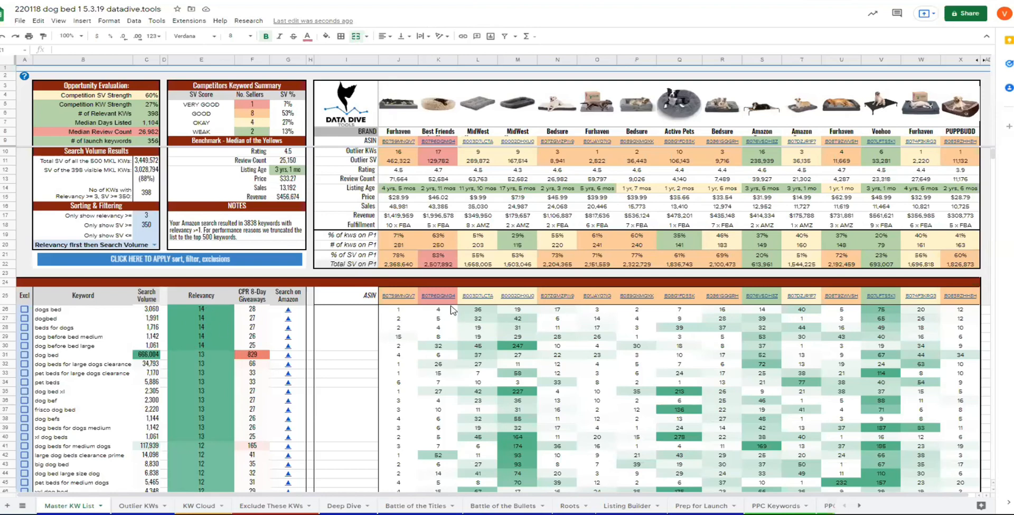
- Examine the competitors' ranks for "dogs bed", the relevance and search-volume filter thresholds, the relevant keyword count and the visible keywords' search volume
{"action": "left_click_drag", "start_coordinate": [399, 314], "coordinate": [953, 313]}
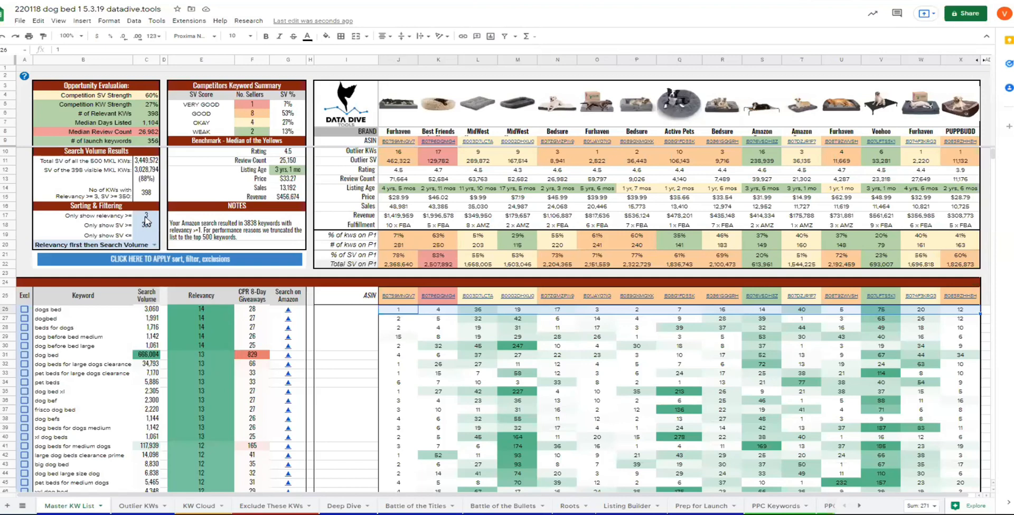
{"action": "left_click", "coordinate": [145, 195]}
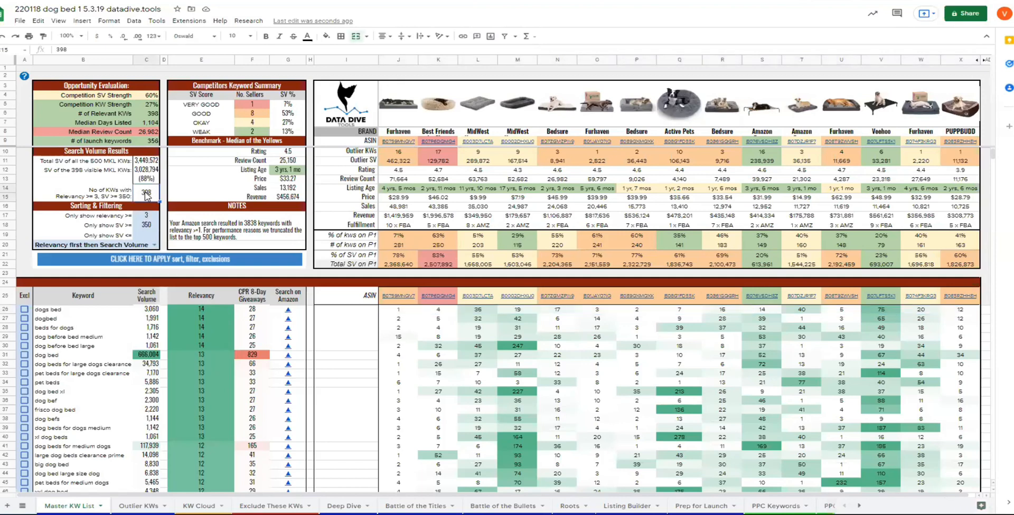
{"action": "left_click", "coordinate": [150, 216]}
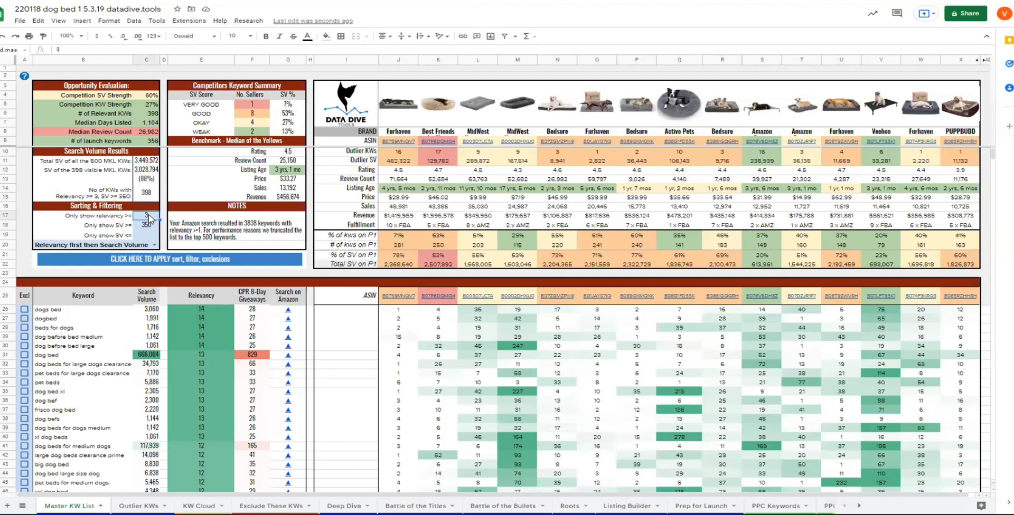
{"action": "left_click", "coordinate": [146, 227]}
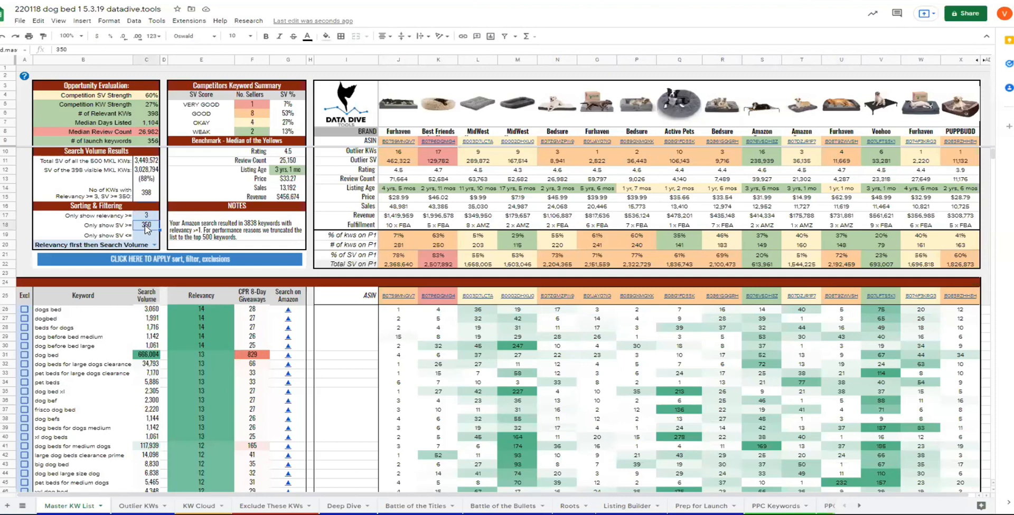
{"action": "left_click", "coordinate": [146, 196]}
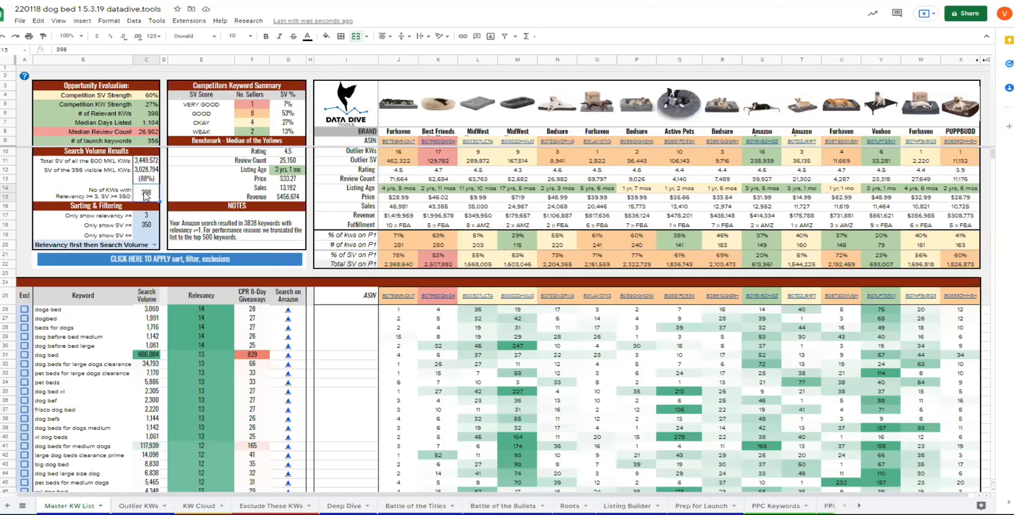
{"action": "left_click", "coordinate": [143, 172]}
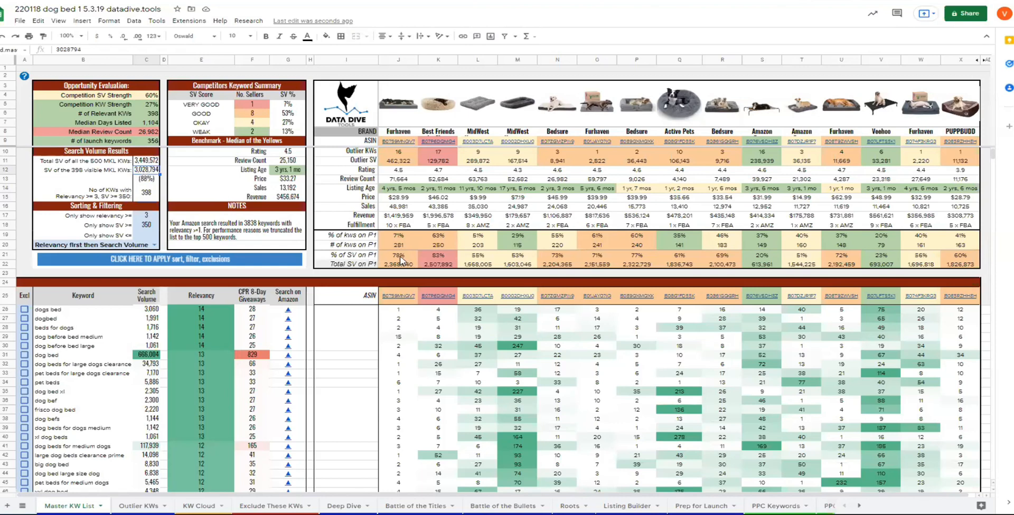
- Examine the page-one keyword and search-volume figures, first for the first Furhaven product and across all competitors
{"action": "left_click", "coordinate": [404, 240]}
{"action": "left_click_drag", "start_coordinate": [404, 238], "coordinate": [403, 248]}
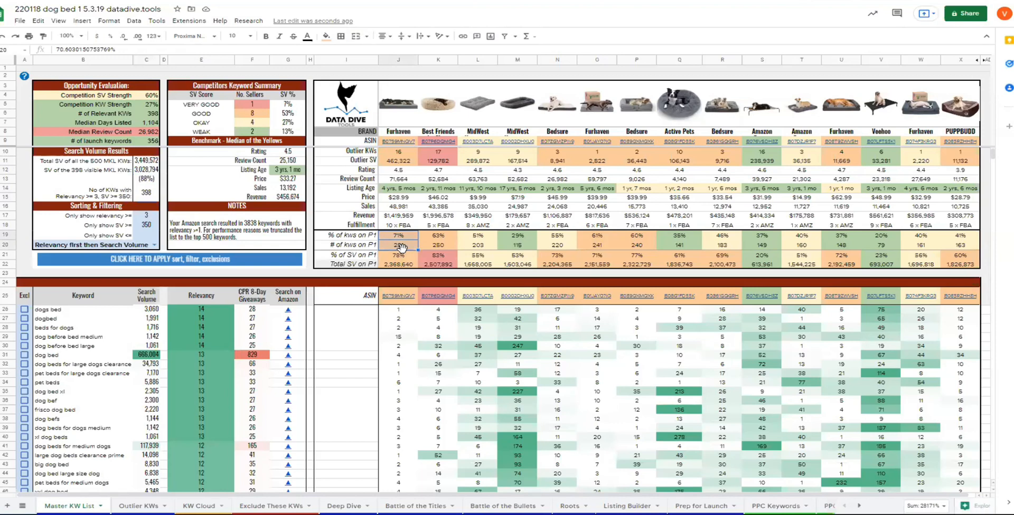
{"action": "left_click_drag", "start_coordinate": [406, 259], "coordinate": [406, 268]}
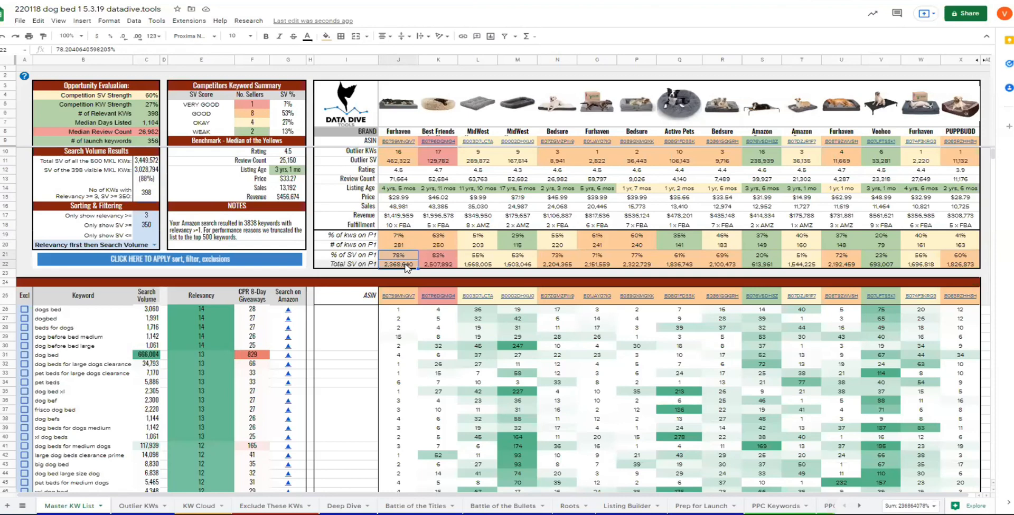
{"action": "left_click", "coordinate": [403, 255]}
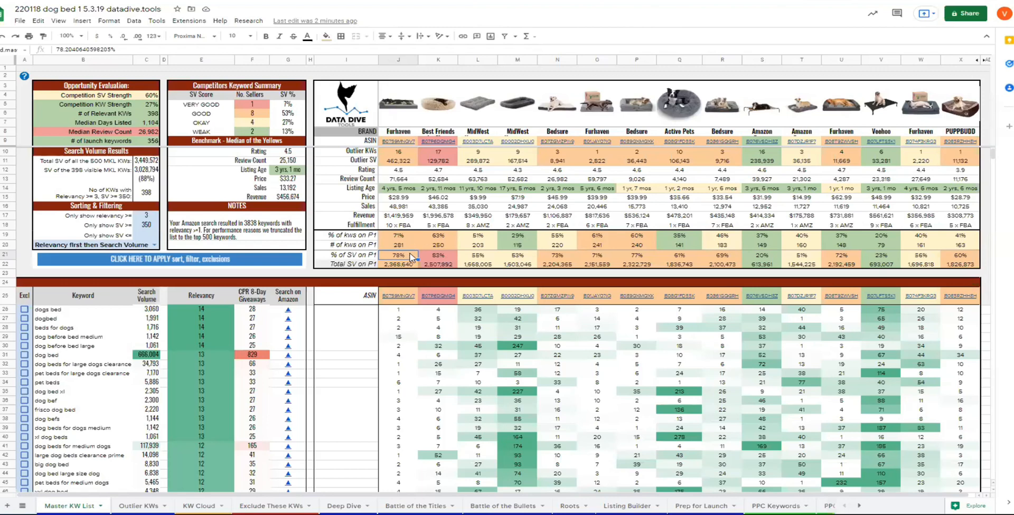
{"action": "left_click_drag", "start_coordinate": [398, 242], "coordinate": [966, 265]}
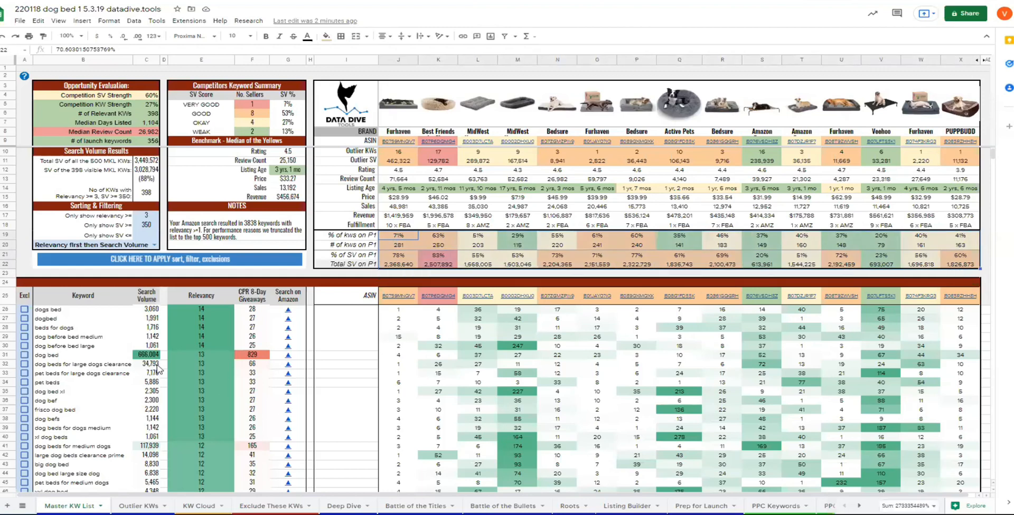
{"action": "left_click", "coordinate": [411, 265]}
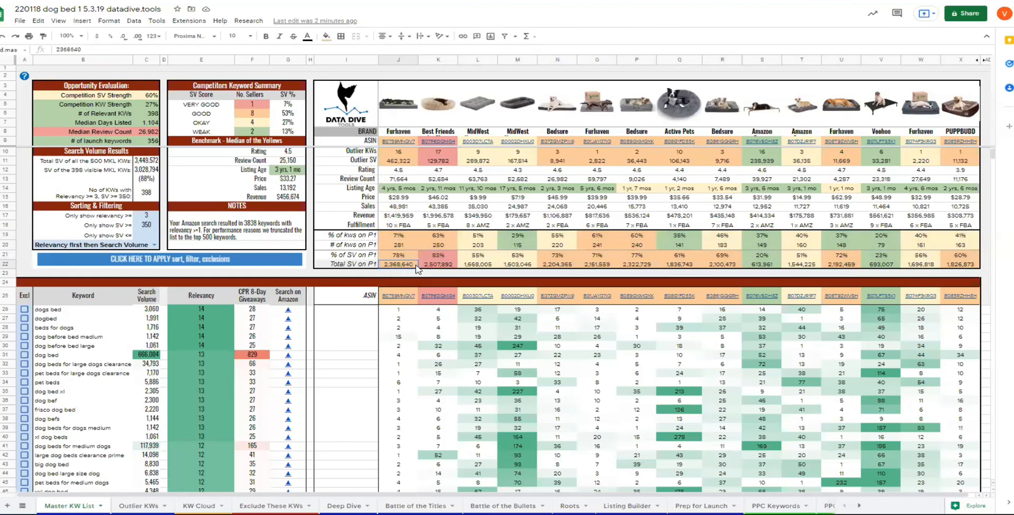
{"action": "left_click_drag", "start_coordinate": [398, 257], "coordinate": [967, 264]}
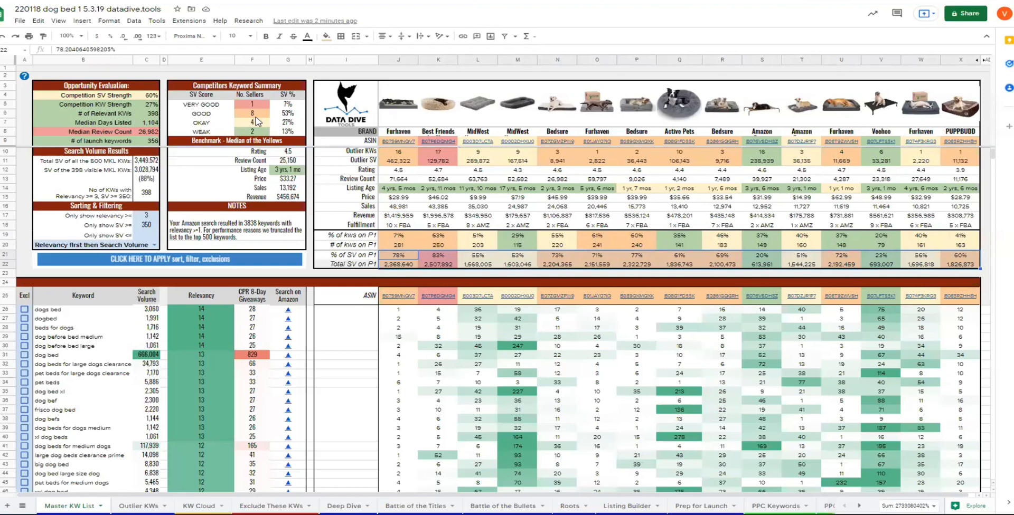
- Examine the number of very good and good sellers and the outlier keyword and search-volume rows across all competitors
{"action": "left_click_drag", "start_coordinate": [259, 114], "coordinate": [254, 98]}
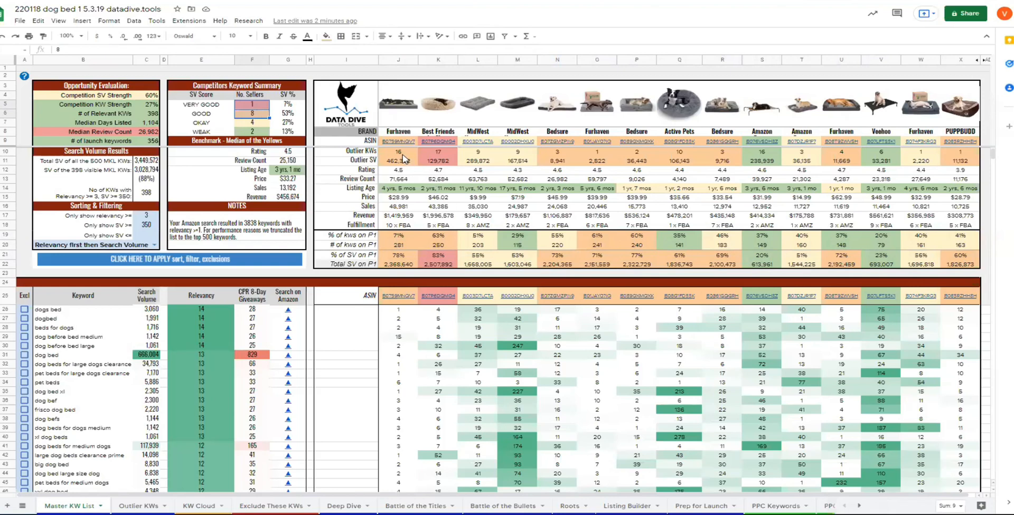
{"action": "left_click_drag", "start_coordinate": [362, 152], "coordinate": [956, 167]}
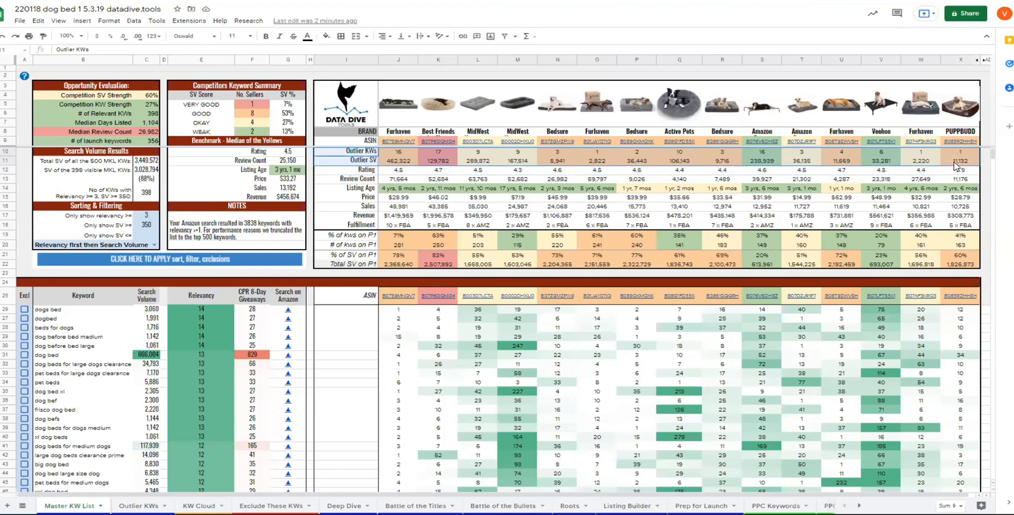
{"action": "left_click", "coordinate": [403, 155]}
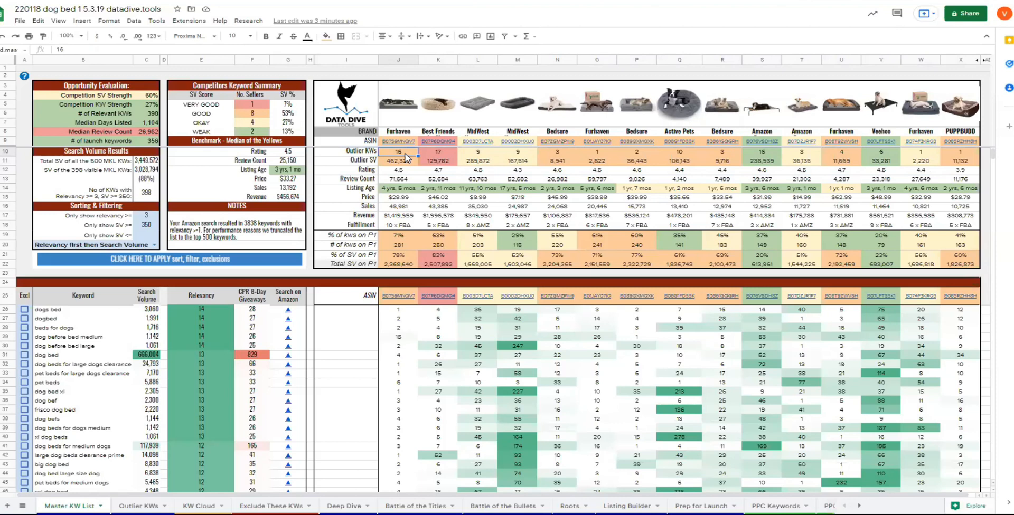
- Compare the first Furhaven product's sales with the page-one search-volume share of Furhaven and Best Friends
{"action": "left_click", "coordinate": [394, 61]}
{"action": "left_click", "coordinate": [402, 210]}
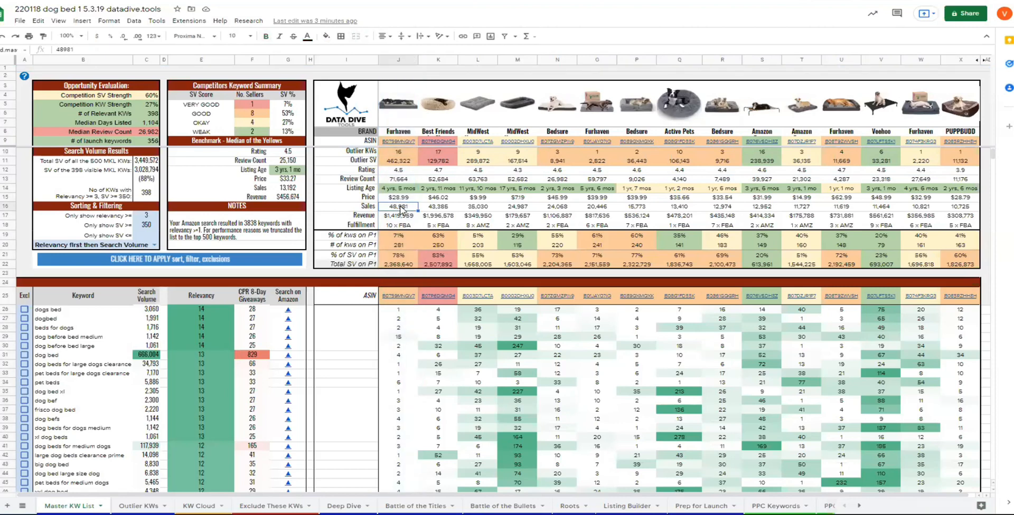
{"action": "left_click", "coordinate": [400, 255]}
{"action": "left_click_drag", "start_coordinate": [439, 258], "coordinate": [438, 263]}
{"action": "left_click", "coordinate": [404, 256]}
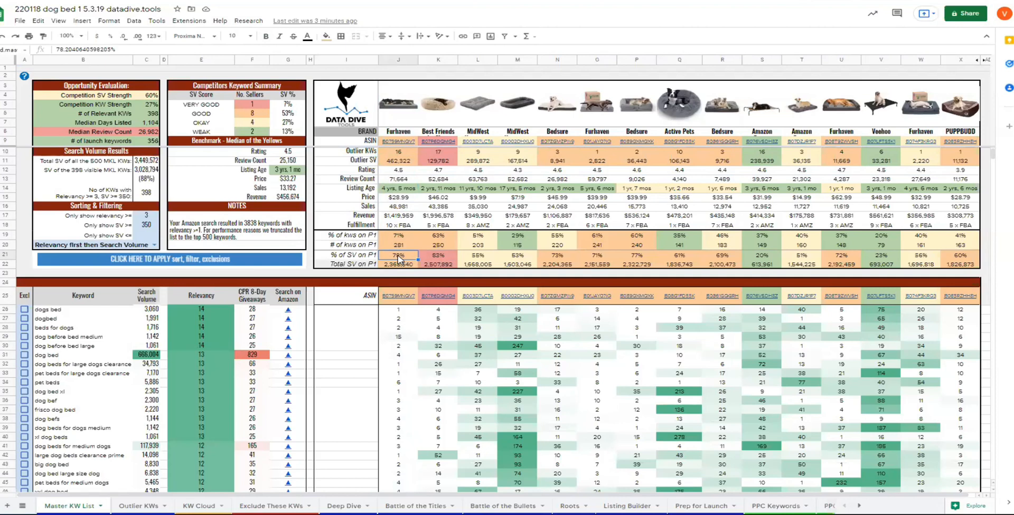
{"action": "left_click", "coordinate": [440, 258]}
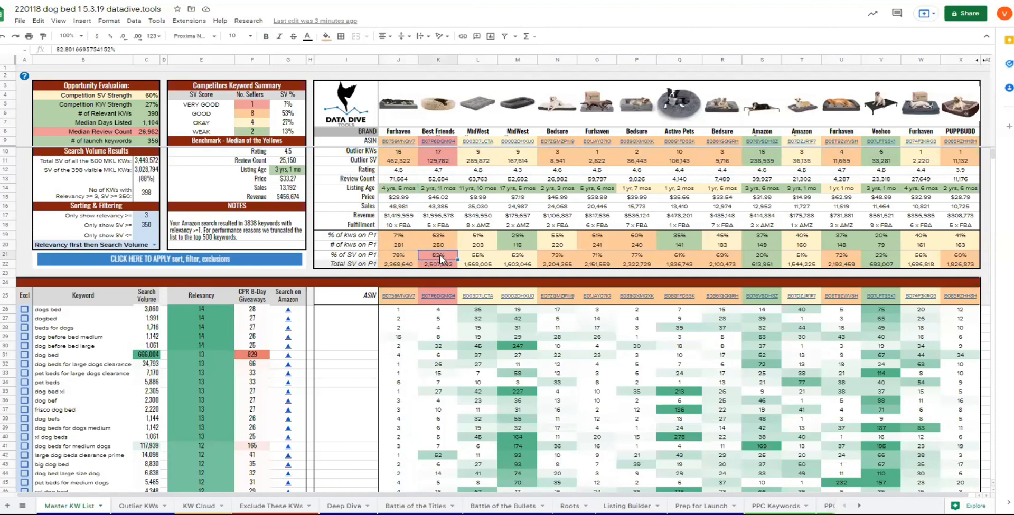
{"action": "left_click", "coordinate": [393, 207]}
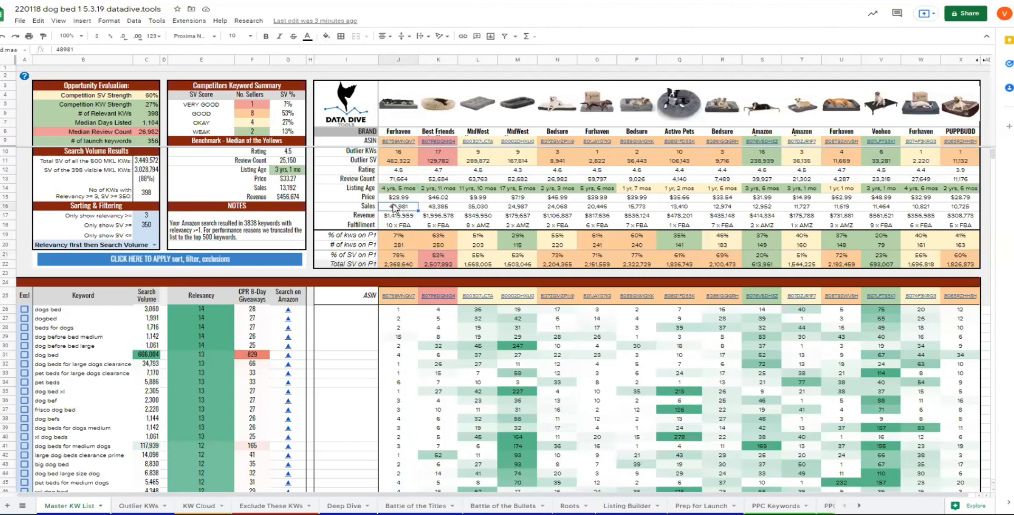
- Examine the outlier keyword and outlier search-volume figures of the first Furhaven and Best Friends products alongside their sales
{"action": "left_click", "coordinate": [403, 153]}
{"action": "left_click_drag", "start_coordinate": [403, 153], "coordinate": [411, 163]}
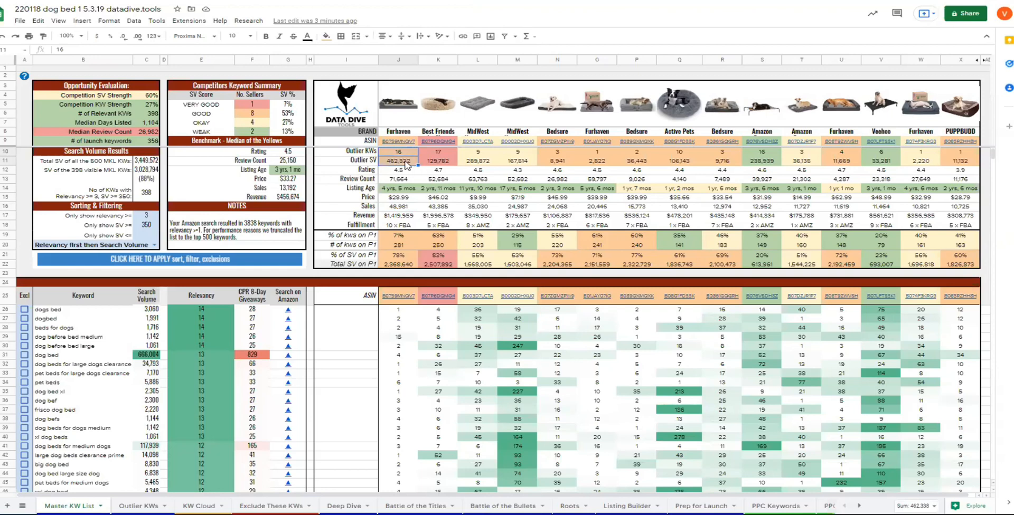
{"action": "left_click_drag", "start_coordinate": [430, 153], "coordinate": [423, 163]}
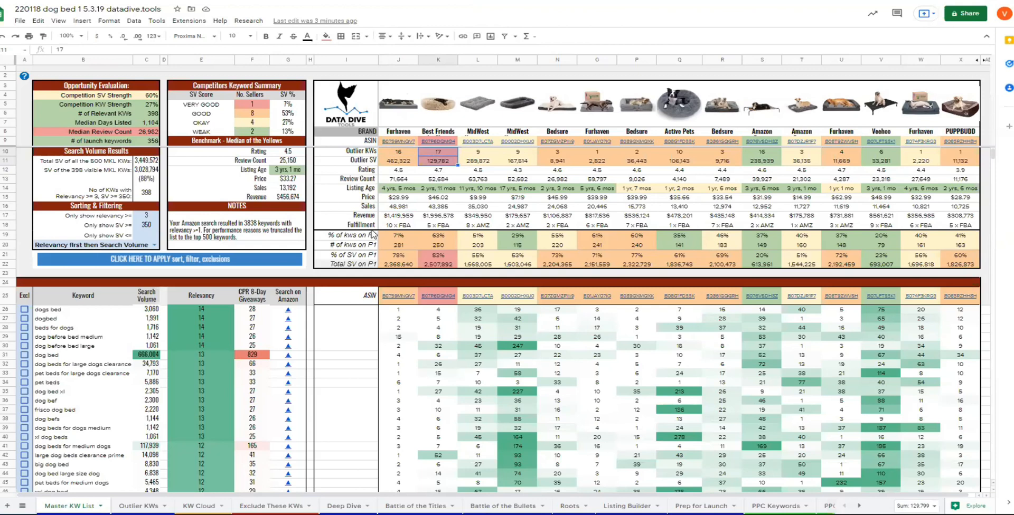
{"action": "left_click_drag", "start_coordinate": [402, 207], "coordinate": [452, 210]}
{"action": "left_click", "coordinate": [397, 256]}
{"action": "left_click_drag", "start_coordinate": [399, 153], "coordinate": [444, 165]}
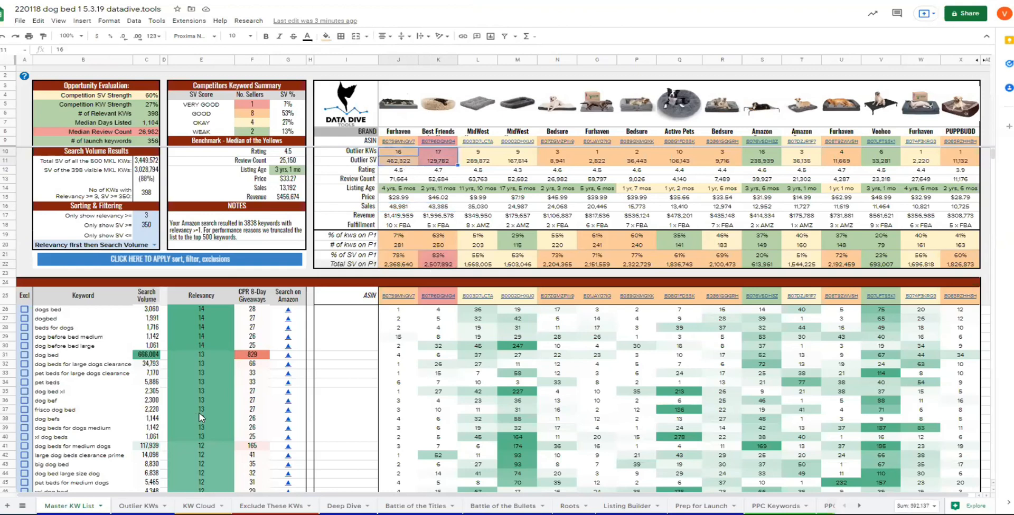
- Open the Outlier KWs sheet and examine the keywords from "dog crate" to "bunny bed" with their search volumes
{"action": "left_click", "coordinate": [131, 504]}
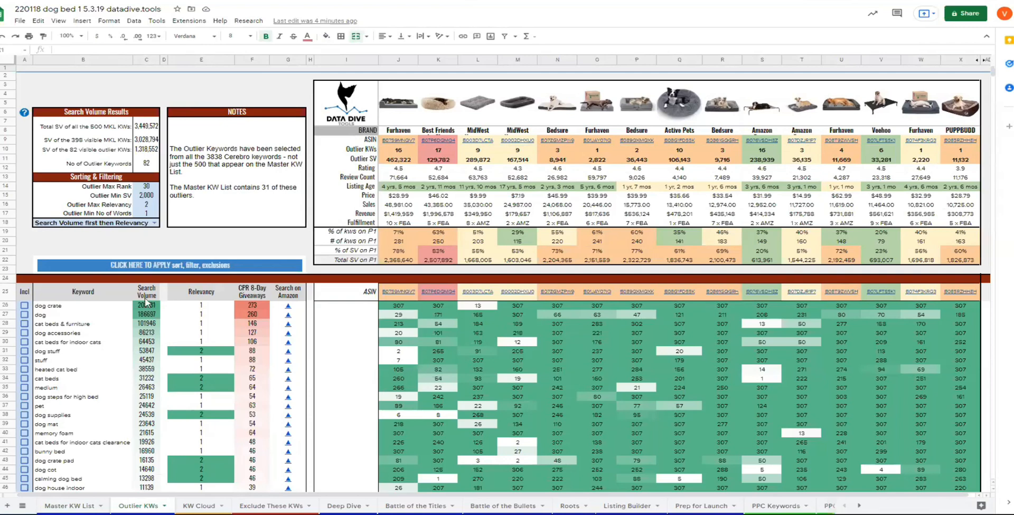
{"action": "left_click_drag", "start_coordinate": [62, 310], "coordinate": [149, 448]}
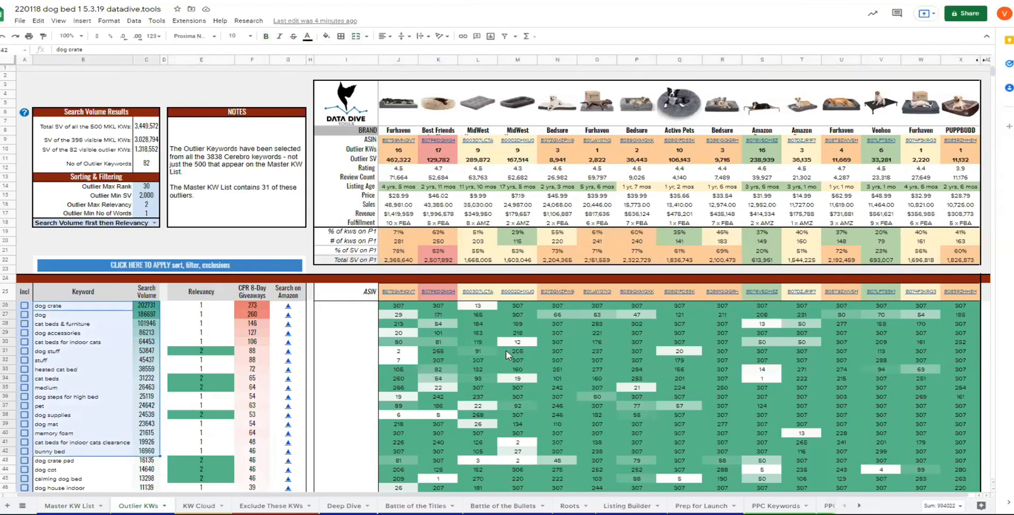
{"action": "left_click", "coordinate": [399, 307]}
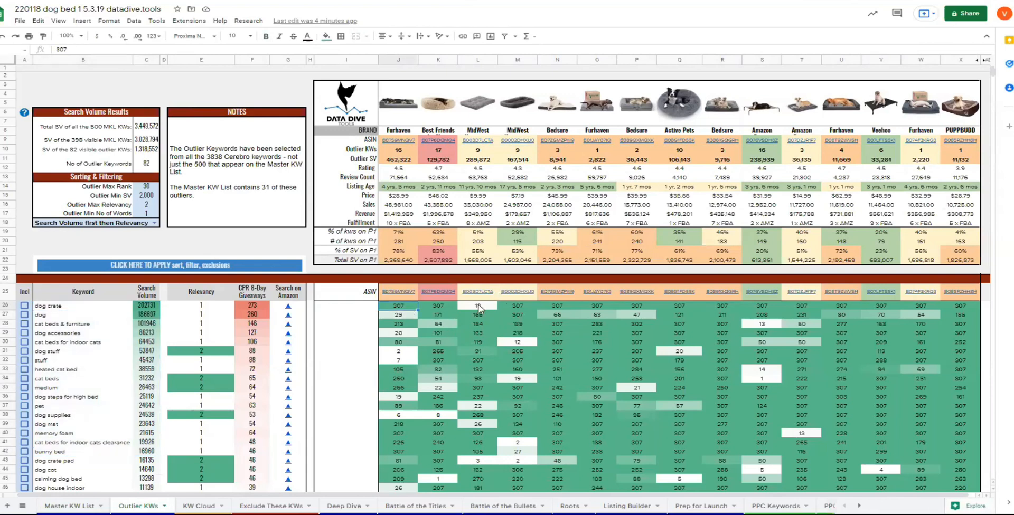
- Examine the search volume for "dog crate" and its ranks across all competitors, focusing on the first MidWest product
{"action": "left_click", "coordinate": [127, 308]}
{"action": "left_click_drag", "start_coordinate": [127, 307], "coordinate": [144, 308]}
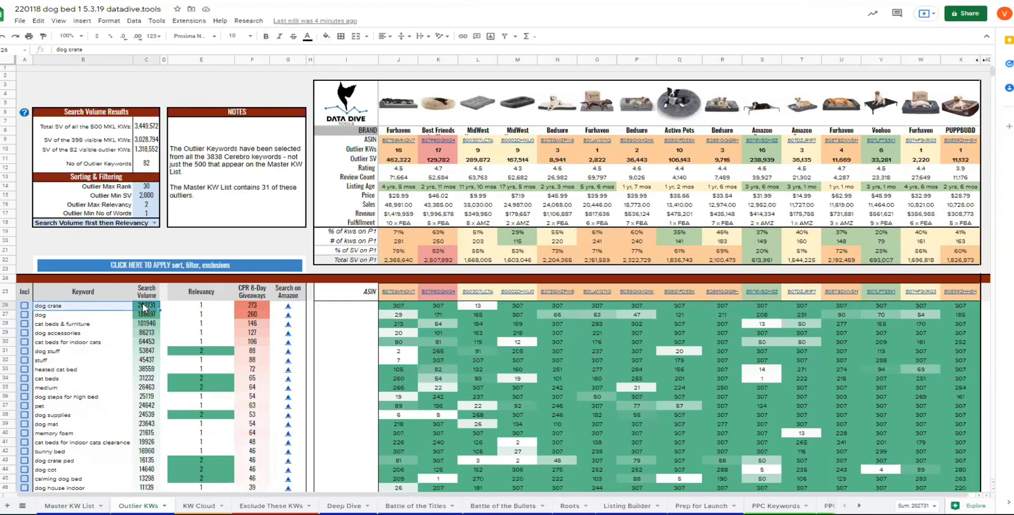
{"action": "left_click", "coordinate": [476, 60]}
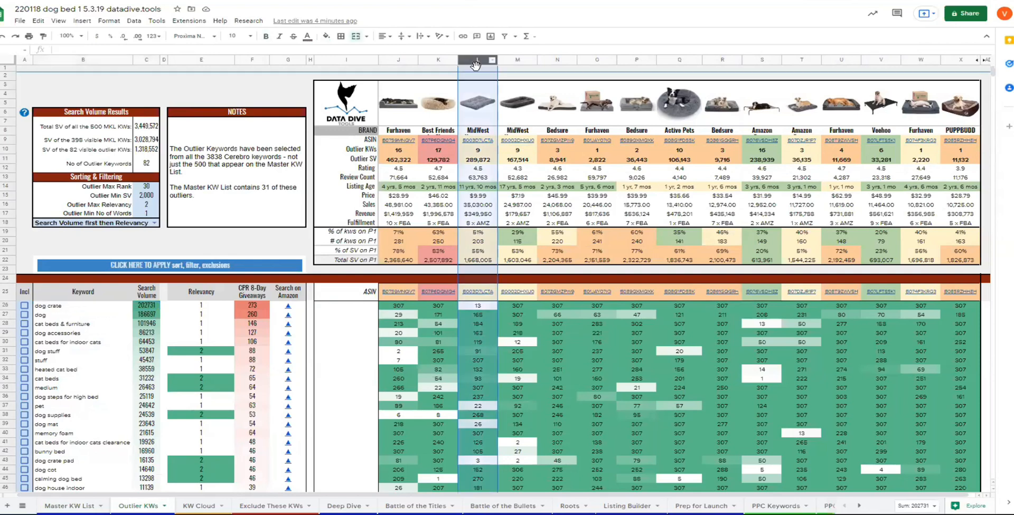
{"action": "left_click", "coordinate": [466, 307]}
{"action": "left_click_drag", "start_coordinate": [399, 307], "coordinate": [955, 313]}
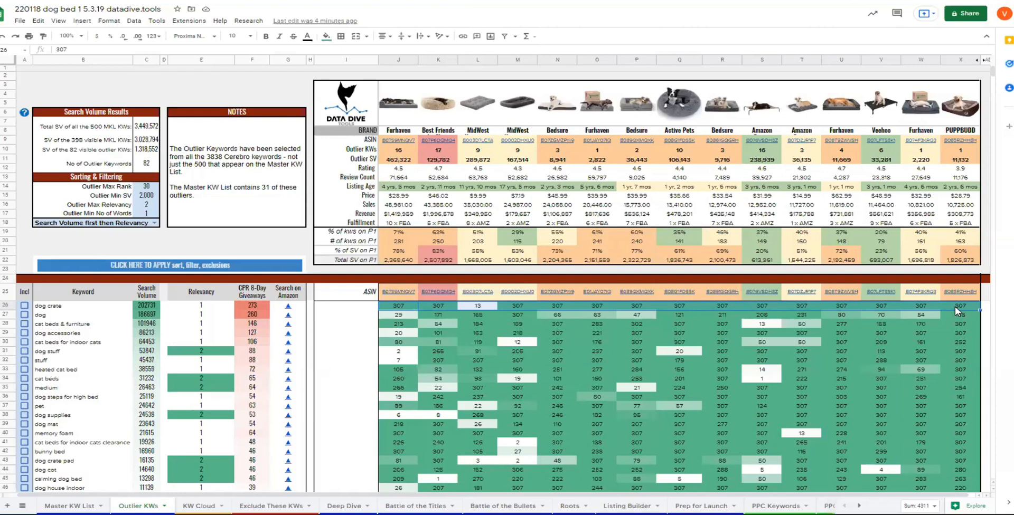
{"action": "left_click", "coordinate": [477, 307]}
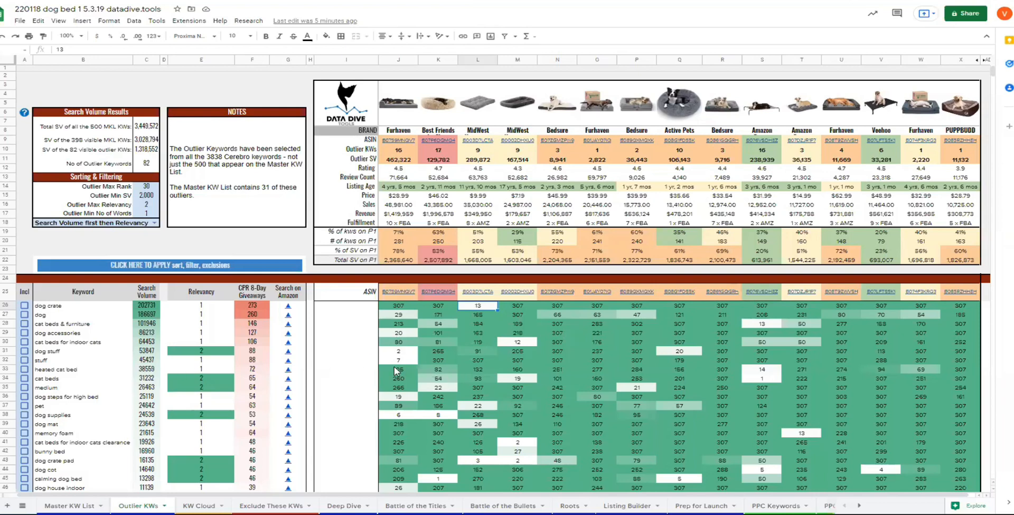
- Examine the first Furhaven product's rank for "dog" and the first Amazon product's rank for "cat beds & furniture"
{"action": "left_click", "coordinate": [399, 59]}
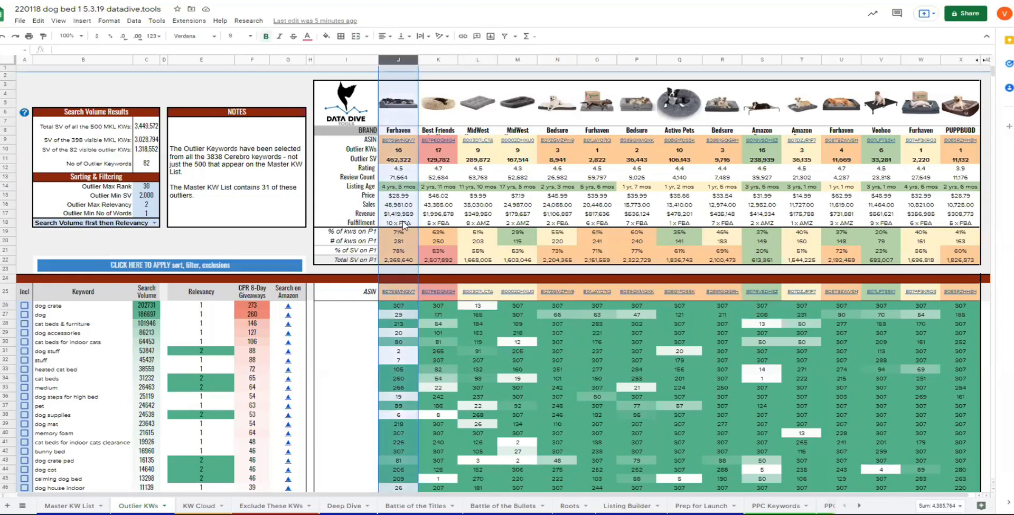
{"action": "left_click", "coordinate": [430, 344]}
{"action": "left_click", "coordinate": [405, 316]}
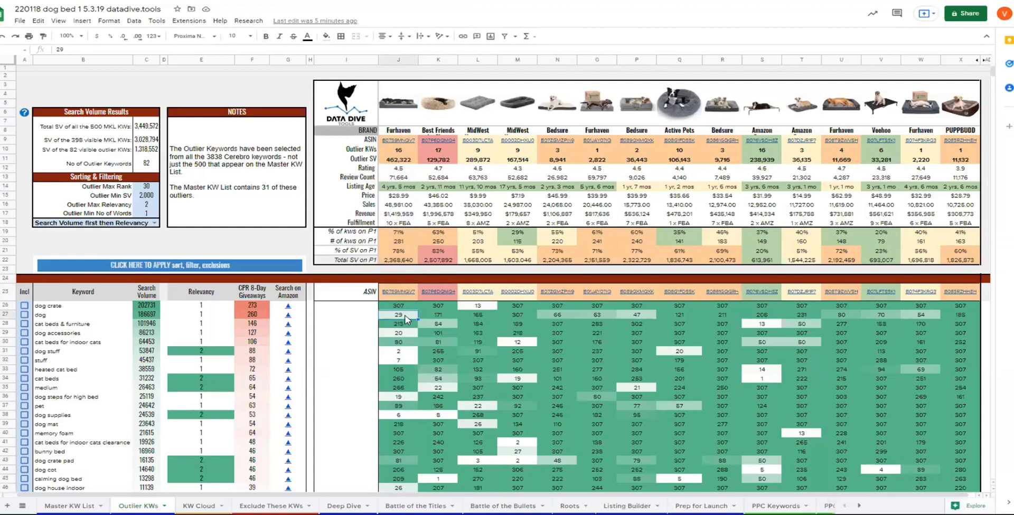
{"action": "left_click", "coordinate": [100, 326]}
{"action": "left_click", "coordinate": [765, 324]}
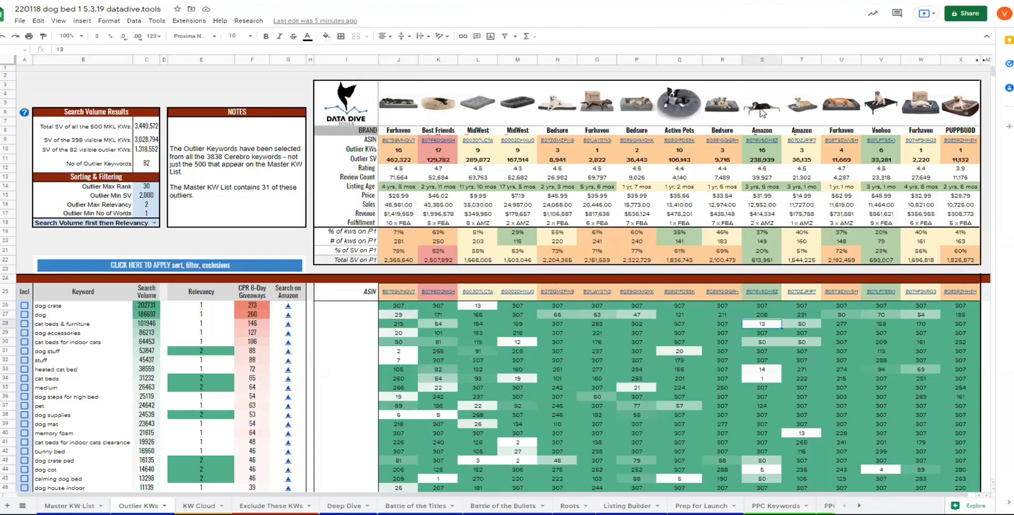
- Examine the first Furhaven product's "dog accessories" rank and the ranks of the competitors from the first Bedsure to PUPPBUDD
{"action": "left_click", "coordinate": [398, 333]}
{"action": "left_click", "coordinate": [102, 336], "text": "shift"}
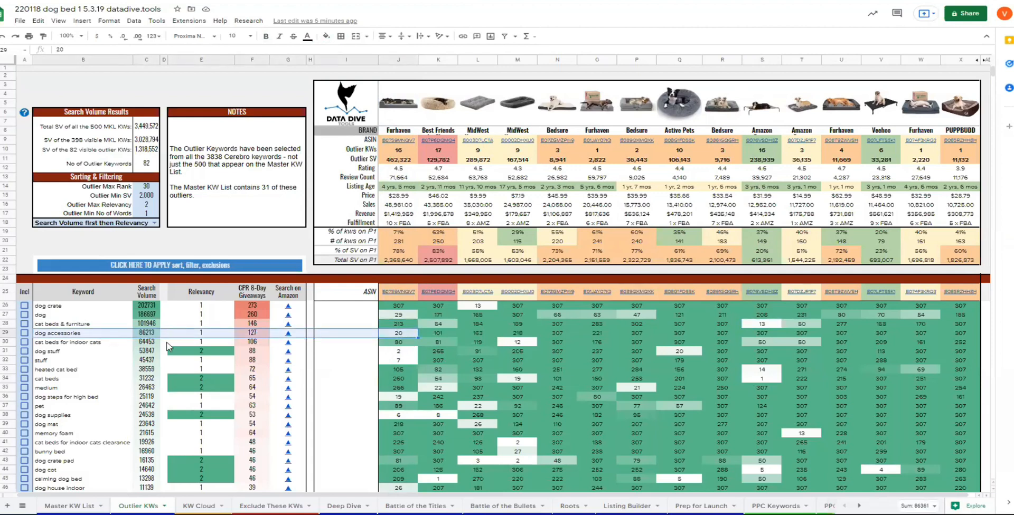
{"action": "left_click", "coordinate": [558, 333]}
{"action": "left_click_drag", "start_coordinate": [579, 333], "coordinate": [966, 337]}
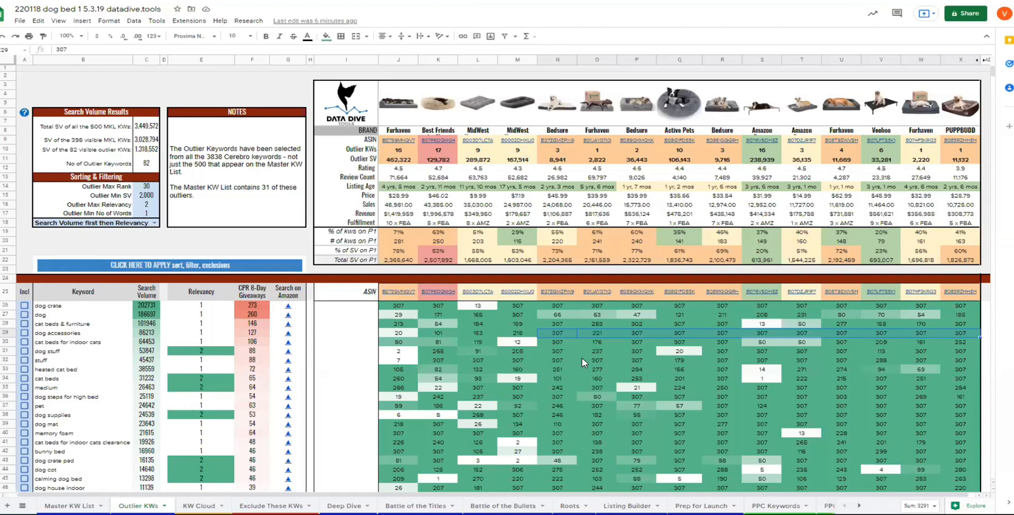
{"action": "left_click", "coordinate": [552, 58]}
{"action": "left_click_drag", "start_coordinate": [551, 58], "coordinate": [946, 62]}
- Compare the ranks for "cat beds & furniture" and "dog accessories" across competitors, ending with Furhaven's rank and the "dog accessories" search volume
{"action": "left_click", "coordinate": [560, 332]}
{"action": "left_click_drag", "start_coordinate": [553, 323], "coordinate": [958, 325]}
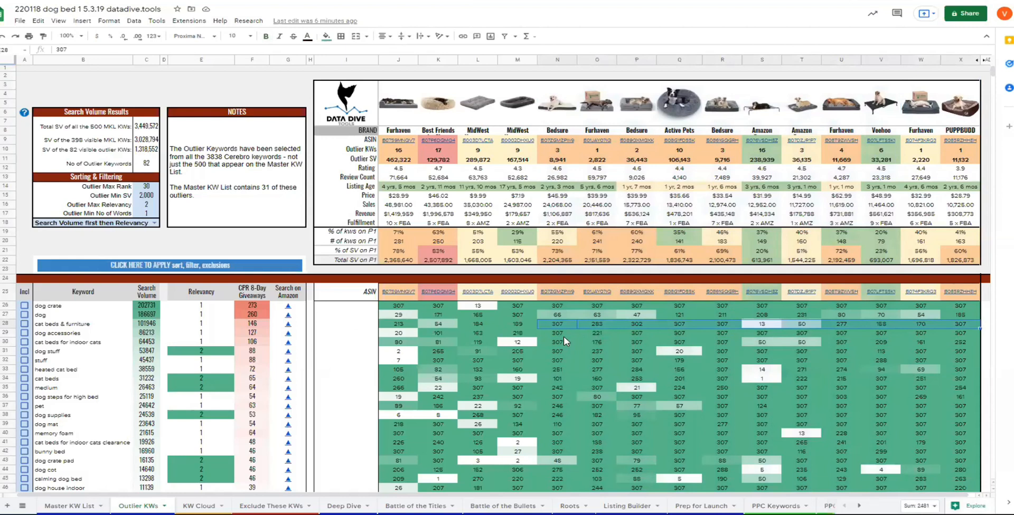
{"action": "left_click_drag", "start_coordinate": [563, 335], "coordinate": [948, 335]}
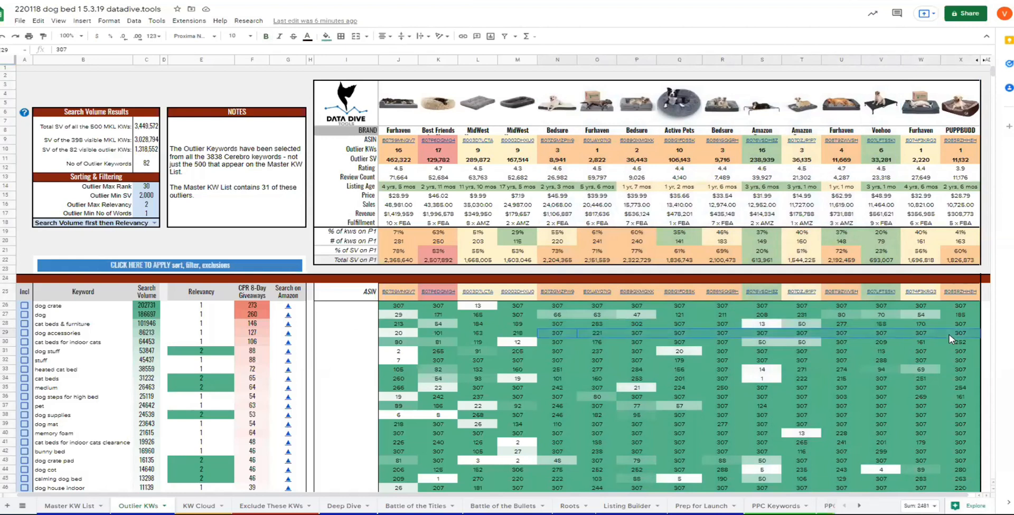
{"action": "left_click", "coordinate": [477, 323]}
{"action": "left_click", "coordinate": [439, 333]}
{"action": "left_click", "coordinate": [393, 333]}
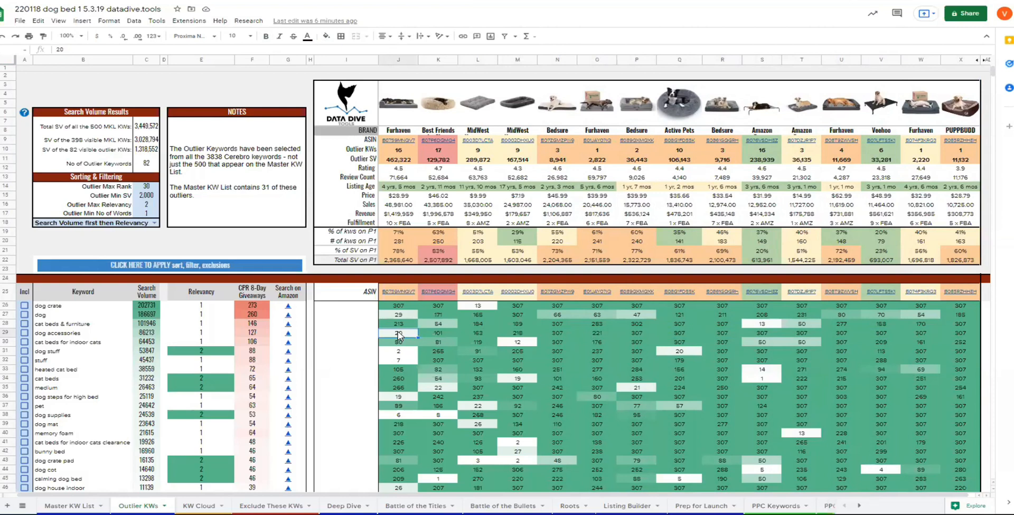
{"action": "left_click", "coordinate": [146, 333]}
- Examine the first Furhaven product's rank for "dog stuff", the other competitors' ranks for it, and the surrounding rank grid
{"action": "left_click_drag", "start_coordinate": [405, 354], "coordinate": [111, 359]}
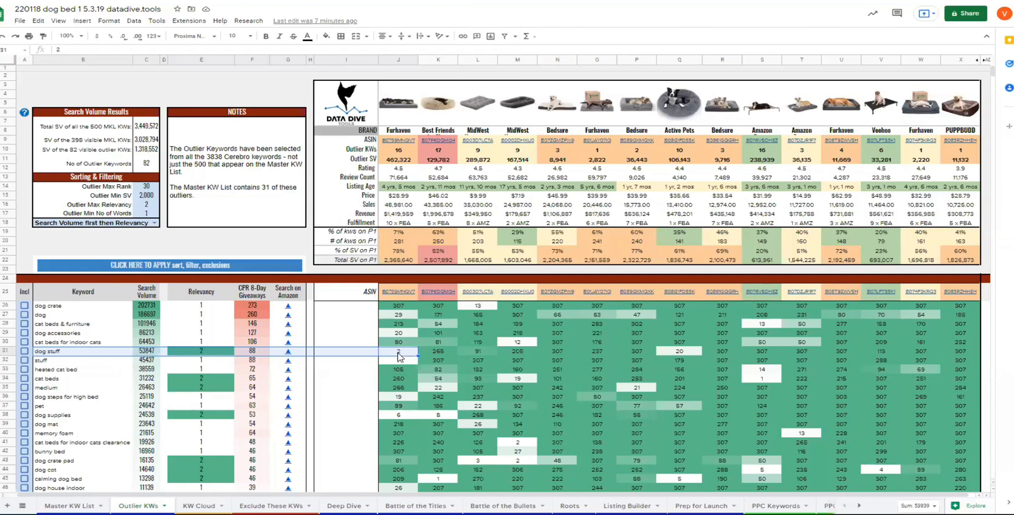
{"action": "left_click_drag", "start_coordinate": [569, 351], "coordinate": [950, 354]}
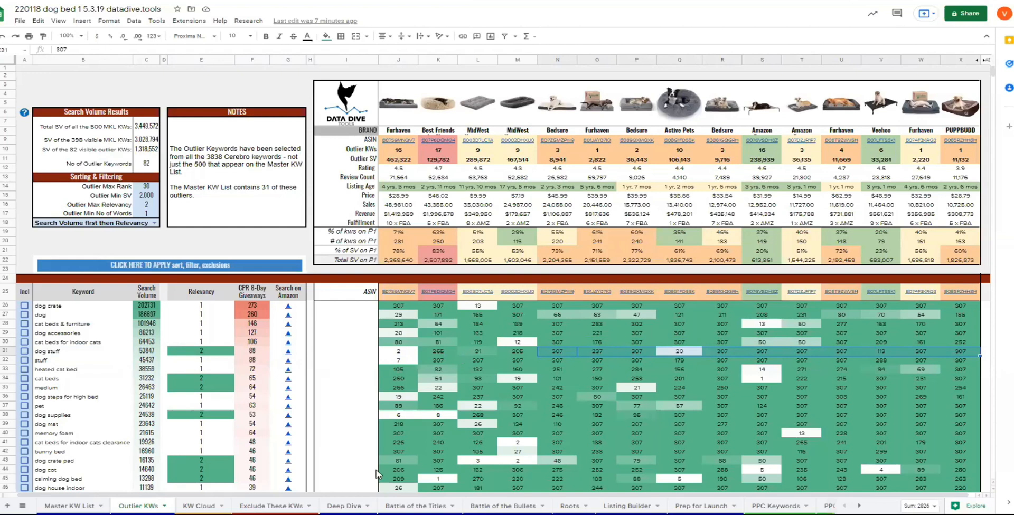
{"action": "left_click_drag", "start_coordinate": [398, 306], "coordinate": [854, 454]}
- Examine Furhaven's rank for "dog steps for high bed" and the "dog supplies" ranks, singling out the competitors from Active Pets to PUPPBUDD
{"action": "left_click_drag", "start_coordinate": [399, 397], "coordinate": [77, 404]}
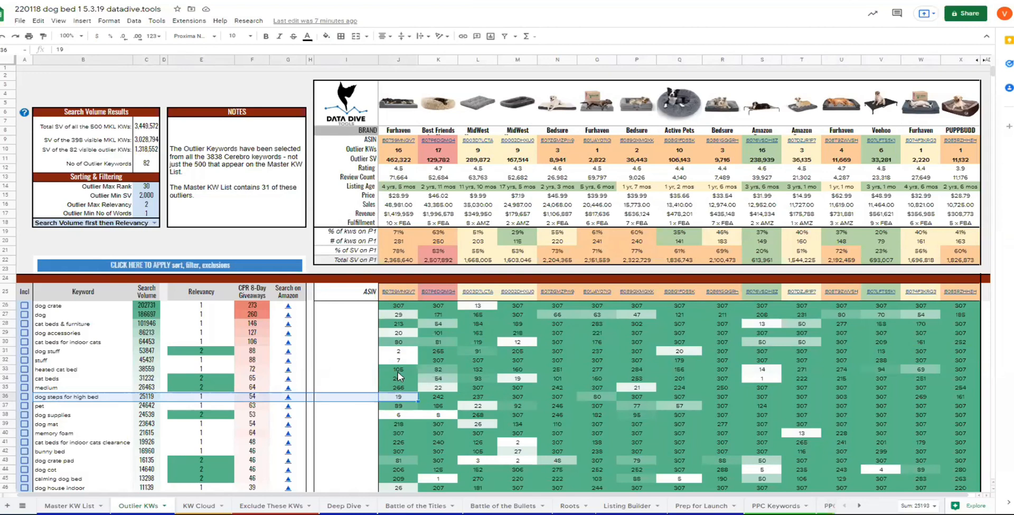
{"action": "left_click_drag", "start_coordinate": [433, 415], "coordinate": [102, 418]}
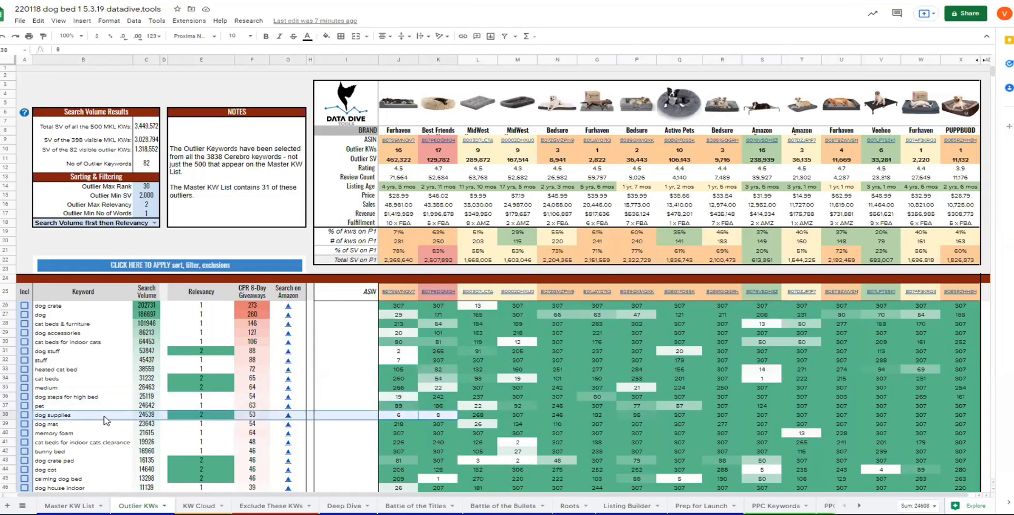
{"action": "left_click", "coordinate": [523, 416]}
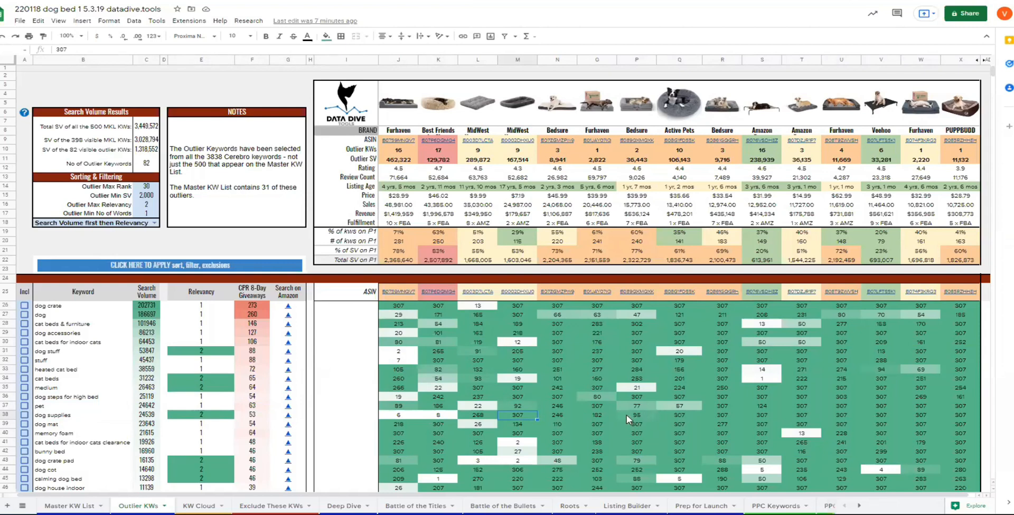
{"action": "left_click_drag", "start_coordinate": [602, 416], "coordinate": [452, 416]}
{"action": "left_click_drag", "start_coordinate": [678, 414], "coordinate": [949, 417]}
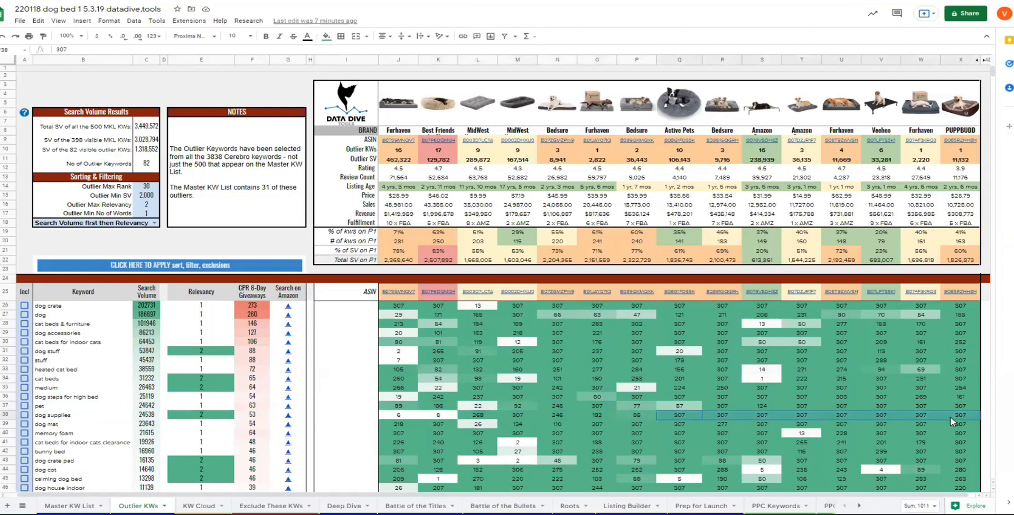
{"action": "left_click", "coordinate": [678, 60]}
{"action": "left_click_drag", "start_coordinate": [813, 74], "coordinate": [961, 77]}
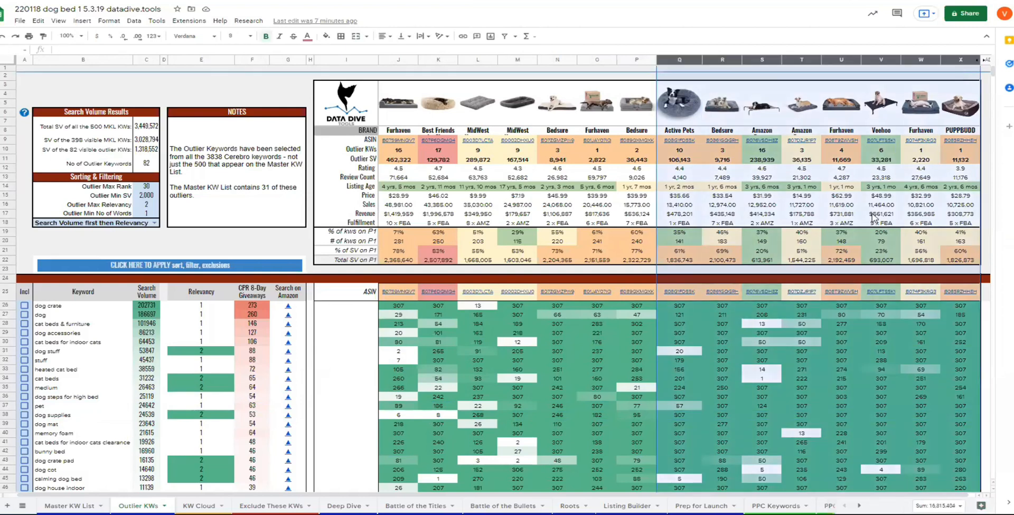
{"action": "left_click", "coordinate": [847, 334]}
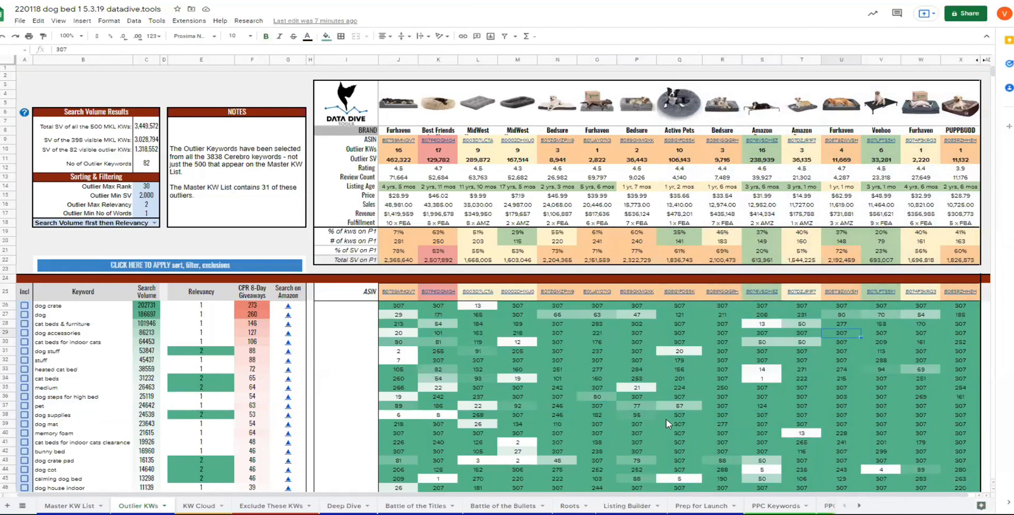
- Return to the Master KW List sheet
{"action": "left_click", "coordinate": [83, 504]}
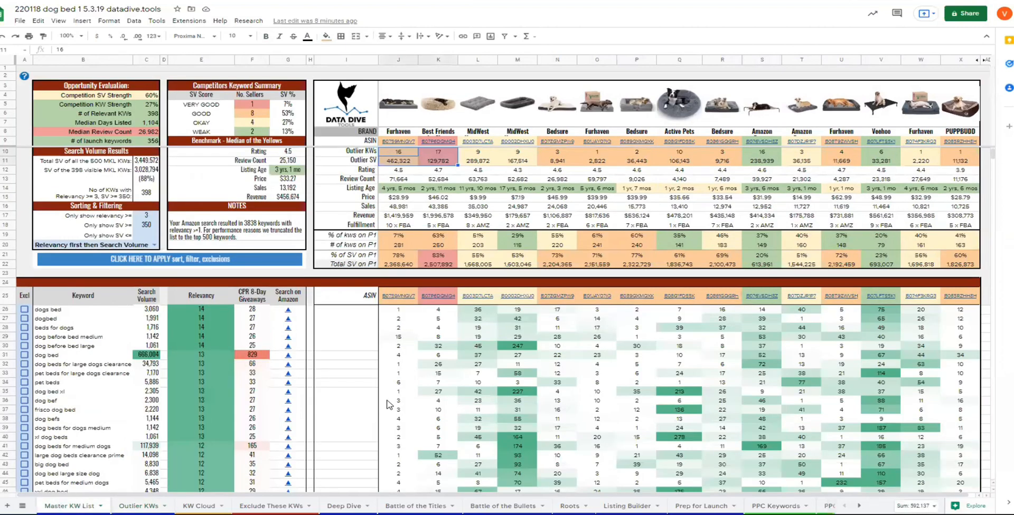
{"action": "mouse_move", "coordinate": [298, 427]}
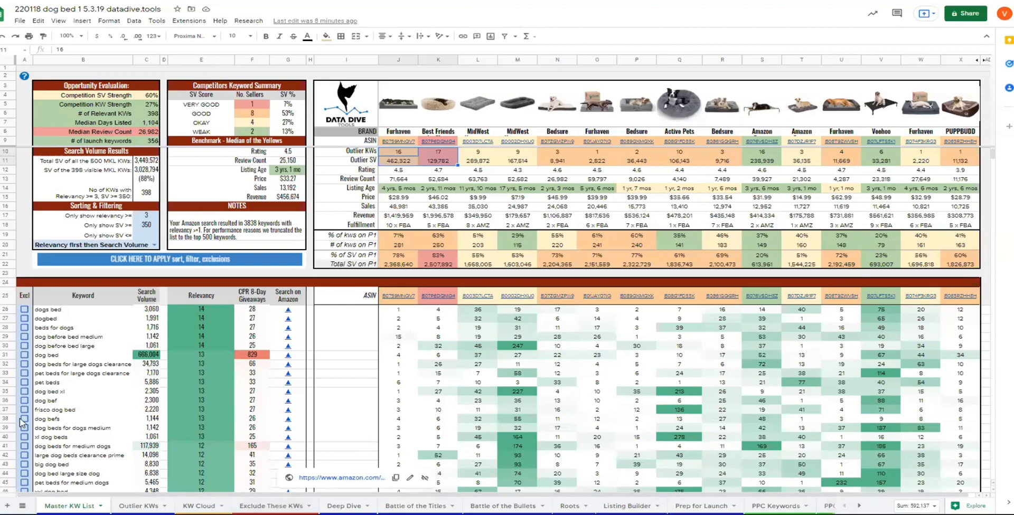
- Examine the most relevant keywords in the master list, singling out the "serta dog beds for large dogs" ranks and the misspelled "sog bed"
{"action": "scroll", "coordinate": [65, 401], "scroll_direction": "down", "scroll_amount": 5}
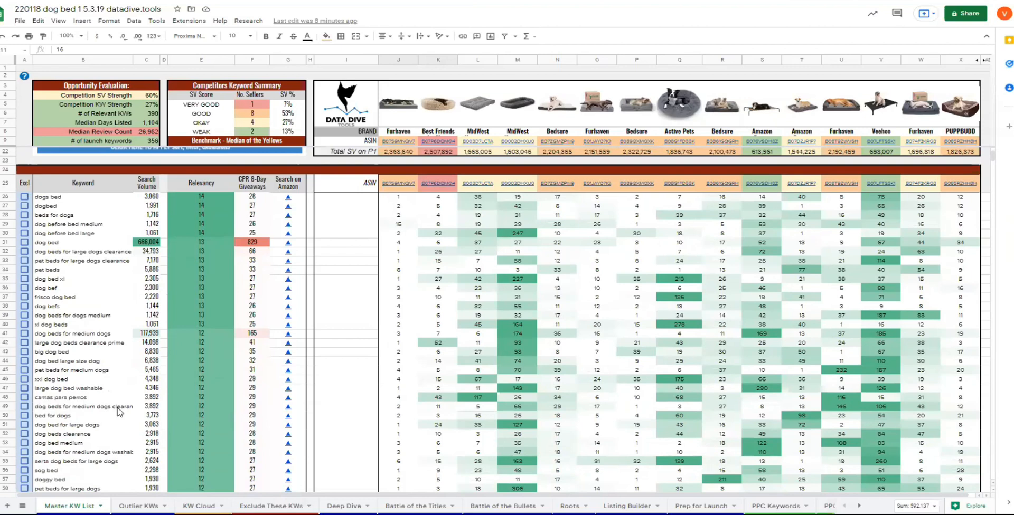
{"action": "scroll", "coordinate": [98, 412], "scroll_direction": "down", "scroll_amount": 2}
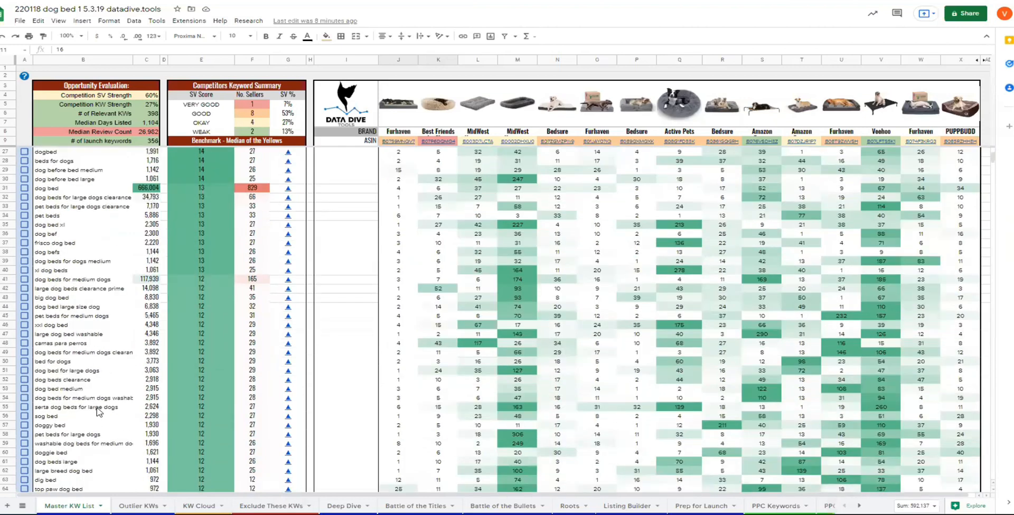
{"action": "scroll", "coordinate": [89, 378], "scroll_direction": "down", "scroll_amount": 2}
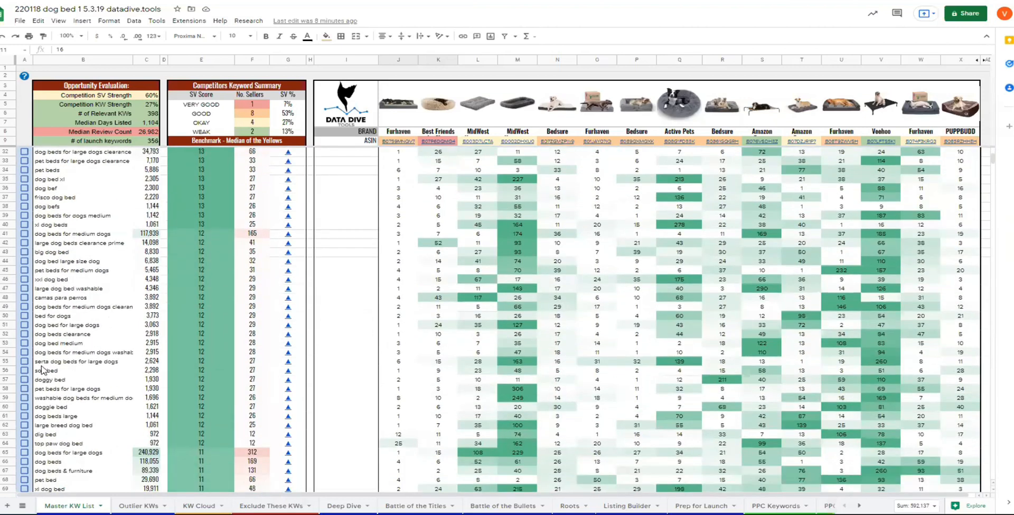
{"action": "scroll", "coordinate": [98, 368], "scroll_direction": "down", "scroll_amount": 3}
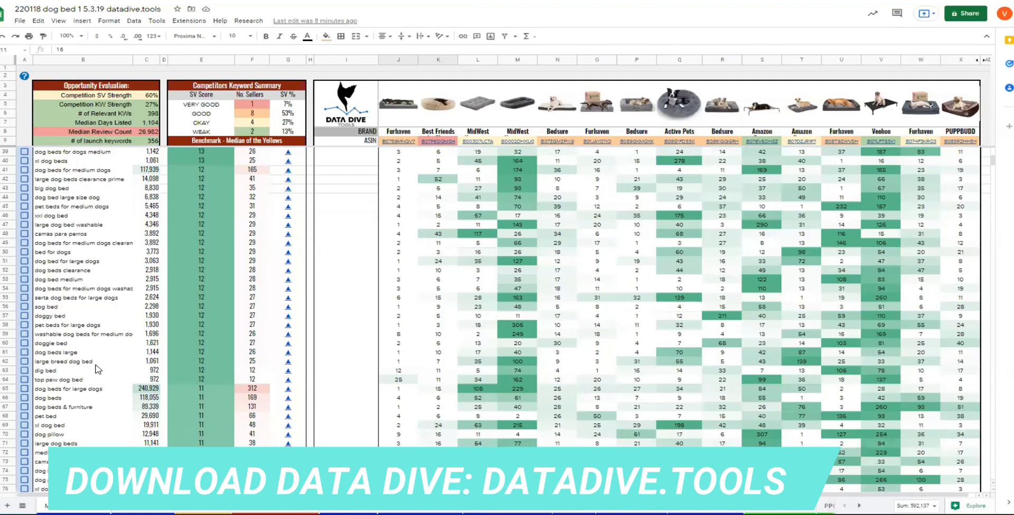
{"action": "left_click", "coordinate": [62, 299]}
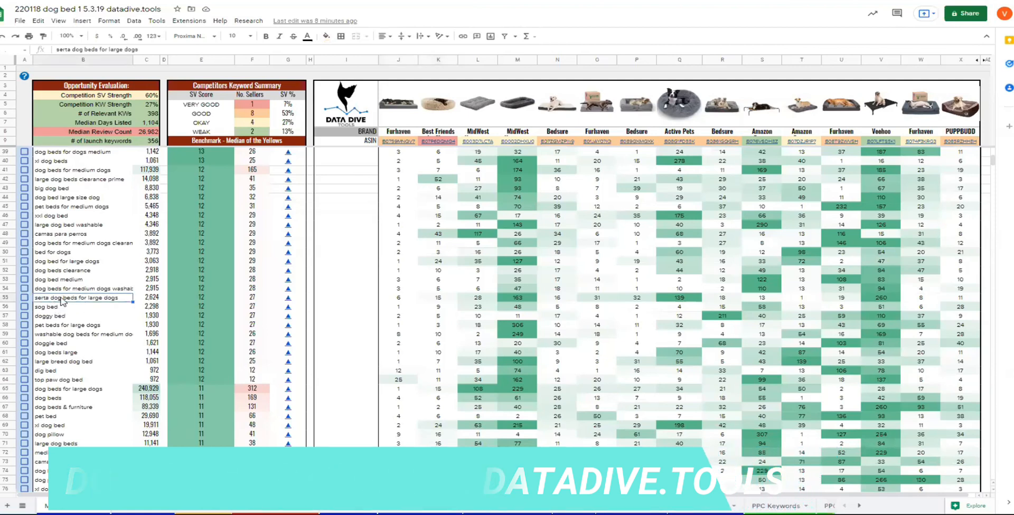
{"action": "left_click_drag", "start_coordinate": [201, 298], "coordinate": [974, 301]}
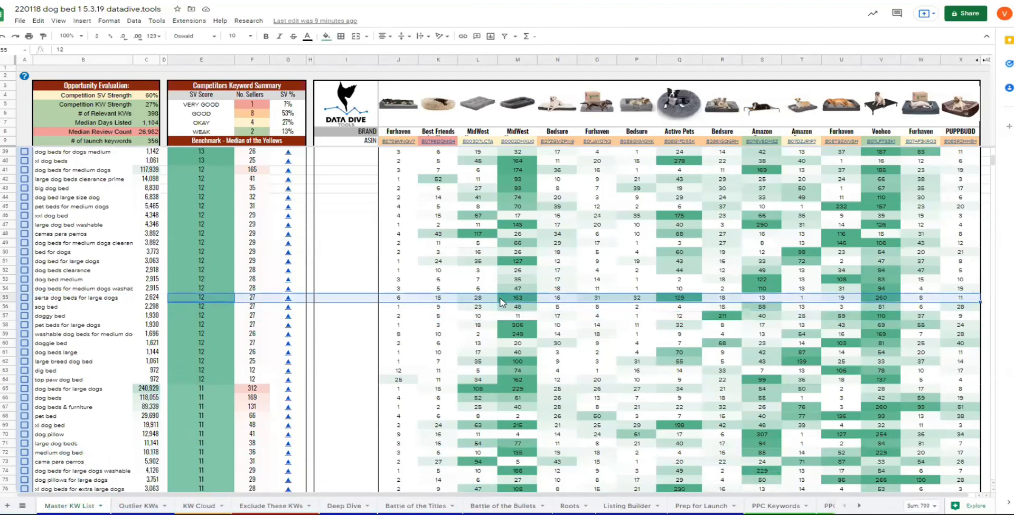
{"action": "left_click", "coordinate": [64, 317]}
{"action": "left_click", "coordinate": [43, 308]}
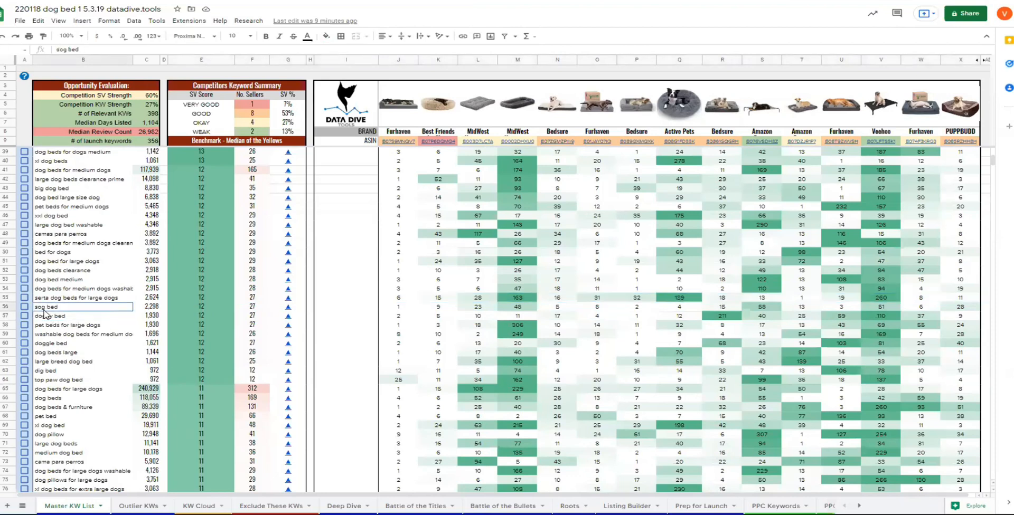
- Exclude keywords containing "sog" or "cat", apply the exclusions, and single out the search volume of the visible master list keywords
{"action": "left_click", "coordinate": [262, 504]}
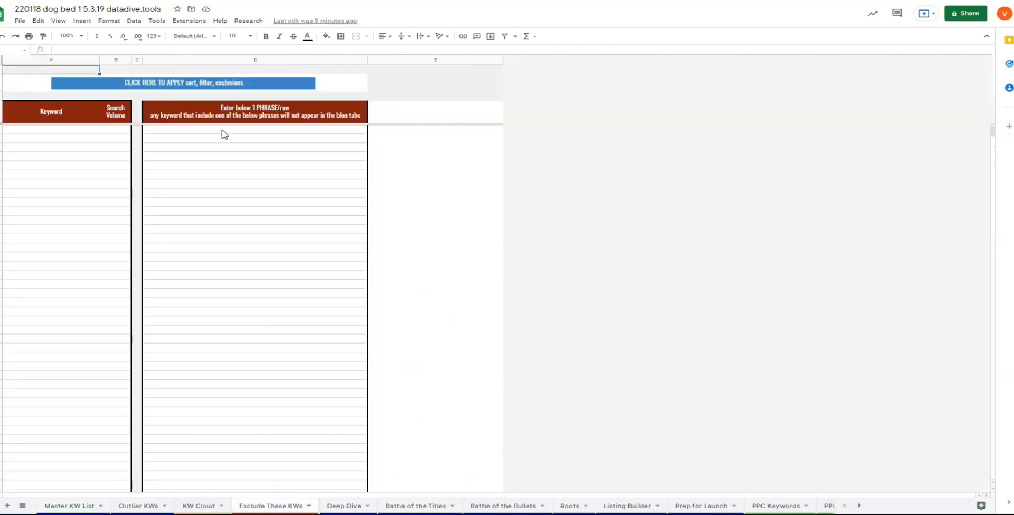
{"action": "type", "text": "sog"}
{"action": "key", "text": "Return"}
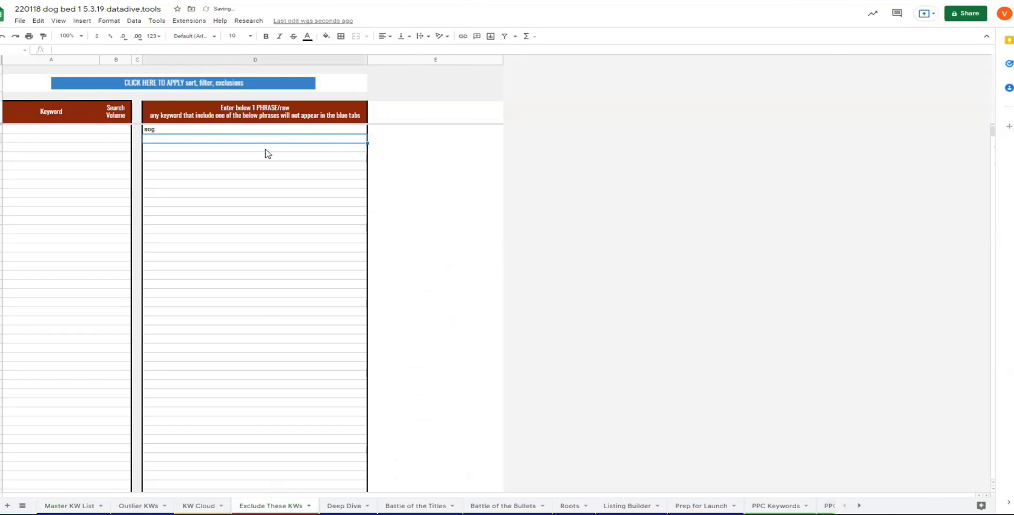
{"action": "type", "text": "cat"}
{"action": "key", "text": "Return"}
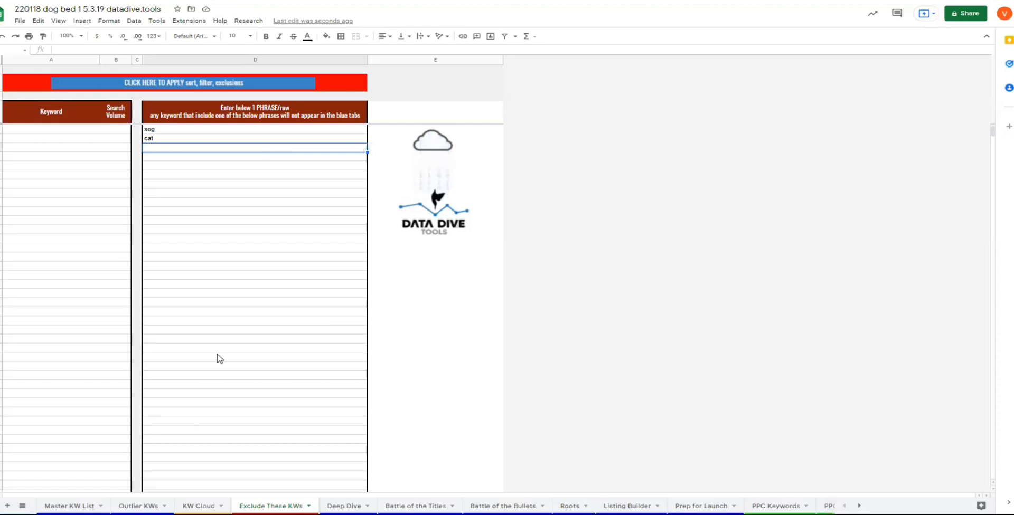
{"action": "left_click", "coordinate": [158, 139]}
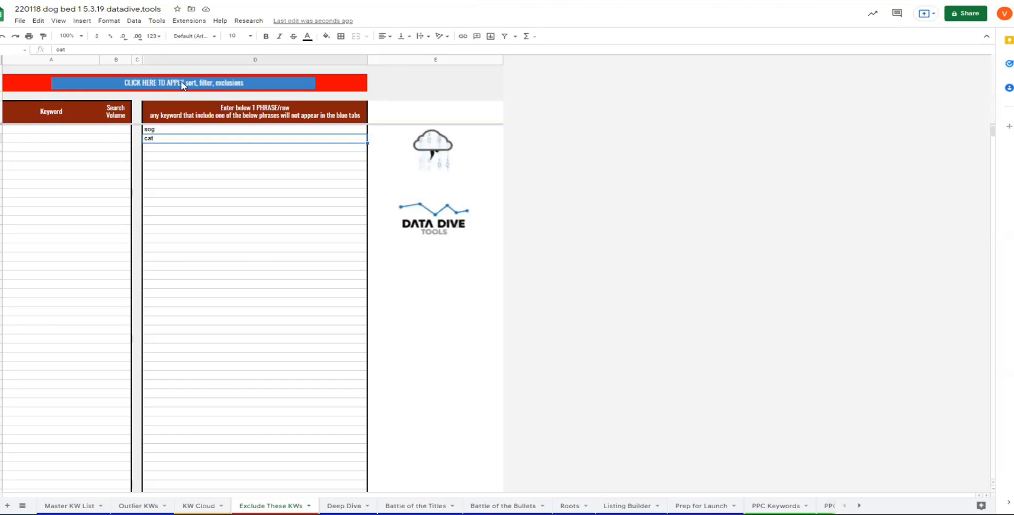
{"action": "left_click", "coordinate": [182, 85]}
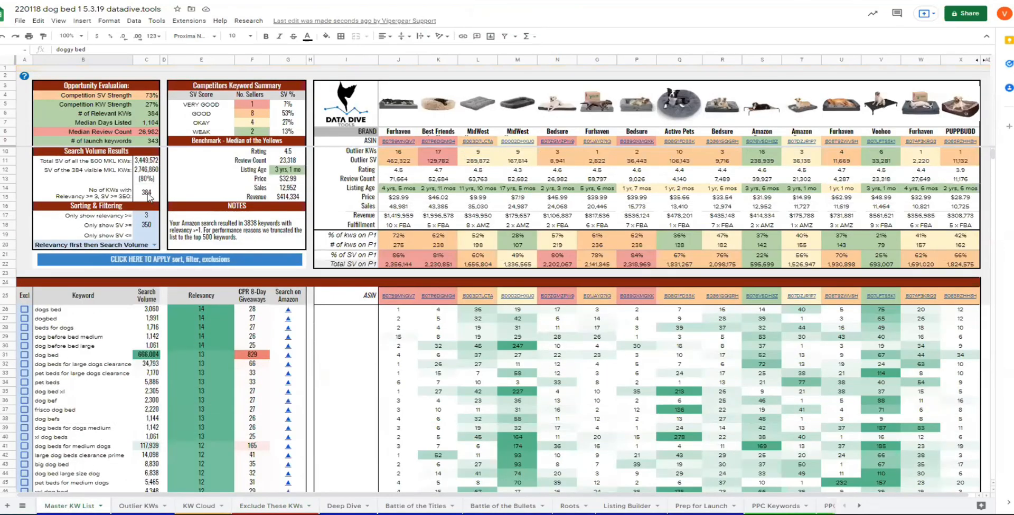
{"action": "left_click", "coordinate": [147, 170]}
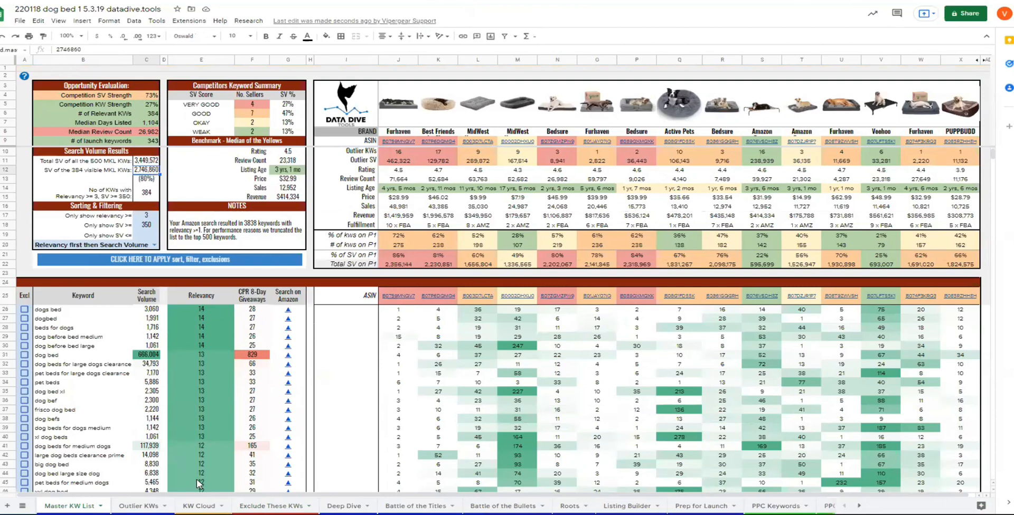
- Mark the brand keywords "vibrant life dog bed" and "kirkland dog bed" for exclusion in the master keyword list
{"action": "left_click", "coordinate": [255, 505]}
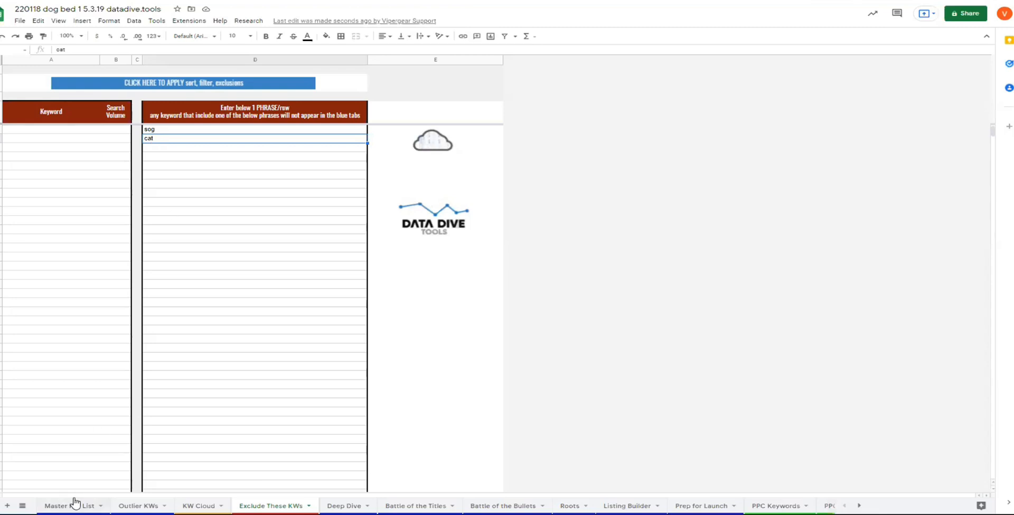
{"action": "scroll", "coordinate": [108, 332], "scroll_direction": "down", "scroll_amount": 6}
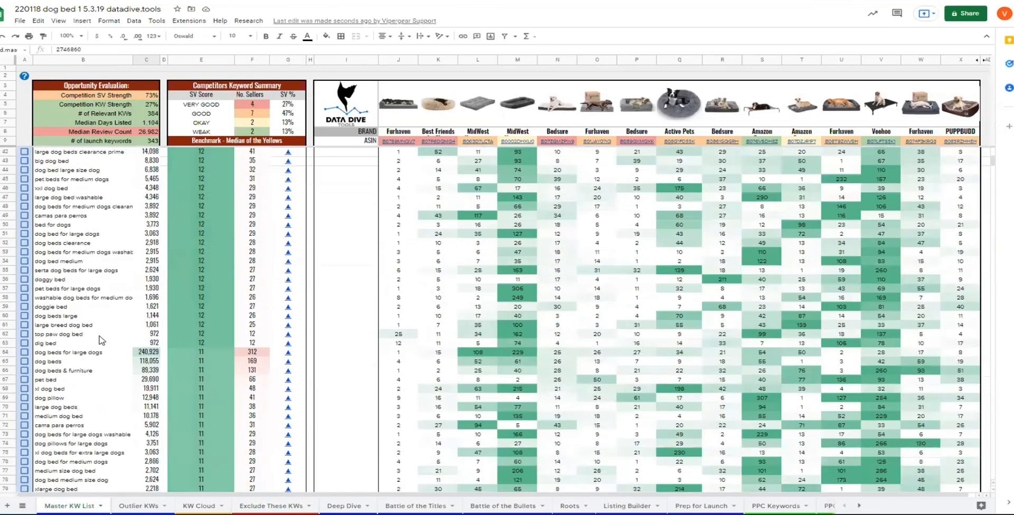
{"action": "scroll", "coordinate": [100, 342], "scroll_direction": "down", "scroll_amount": 13}
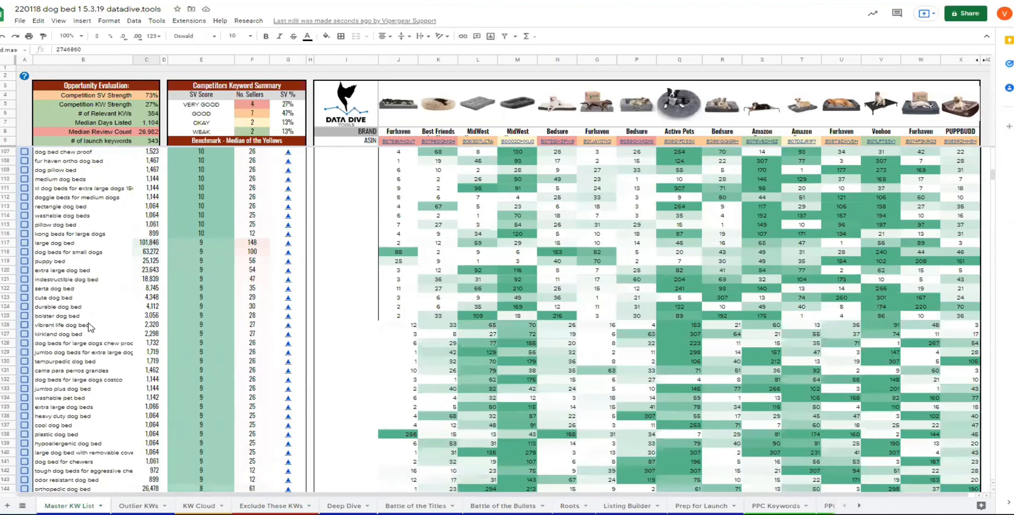
{"action": "left_click", "coordinate": [25, 325]}
{"action": "scroll", "coordinate": [38, 338], "scroll_direction": "down", "scroll_amount": 1}
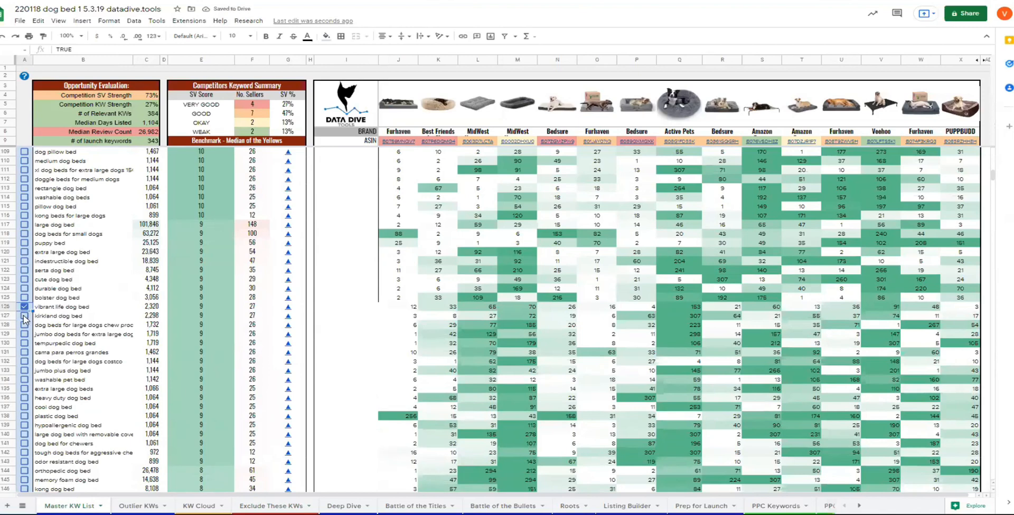
{"action": "scroll", "coordinate": [85, 338], "scroll_direction": "down", "scroll_amount": 7}
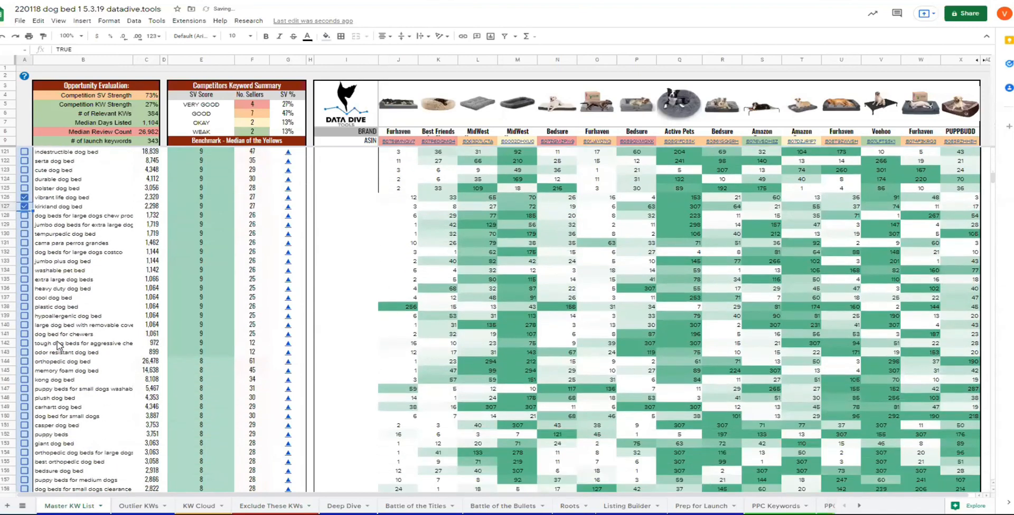
- Examine the remaining master list keywords from relevancy 8 down to relevancy 5
{"action": "scroll", "coordinate": [47, 339], "scroll_direction": "down", "scroll_amount": 8}
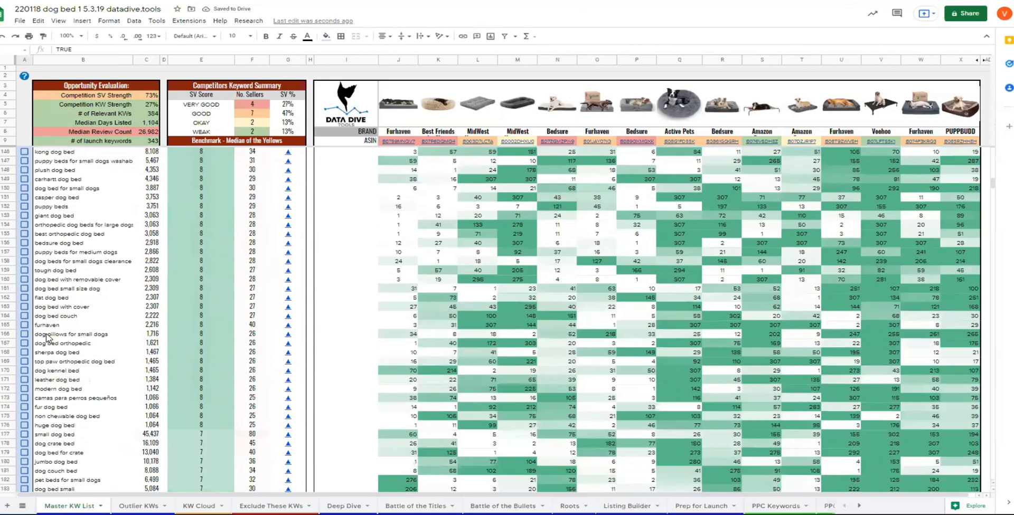
{"action": "scroll", "coordinate": [47, 340], "scroll_direction": "down", "scroll_amount": 10}
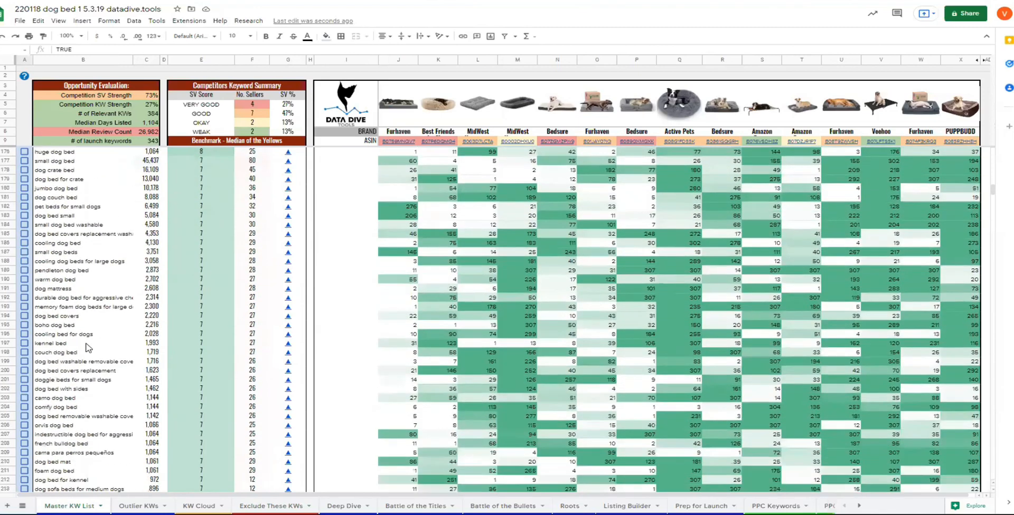
{"action": "scroll", "coordinate": [79, 350], "scroll_direction": "down", "scroll_amount": 4}
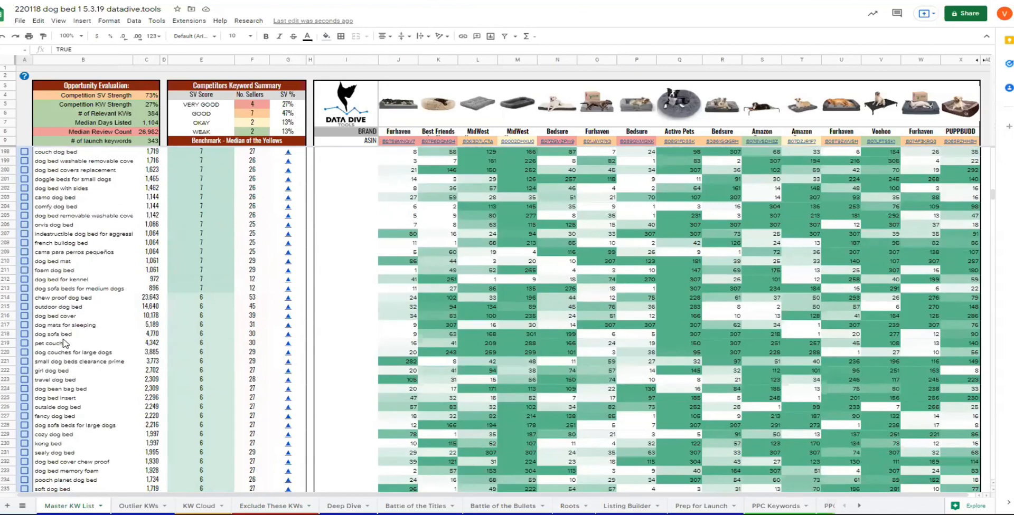
{"action": "scroll", "coordinate": [64, 342], "scroll_direction": "down", "scroll_amount": 1}
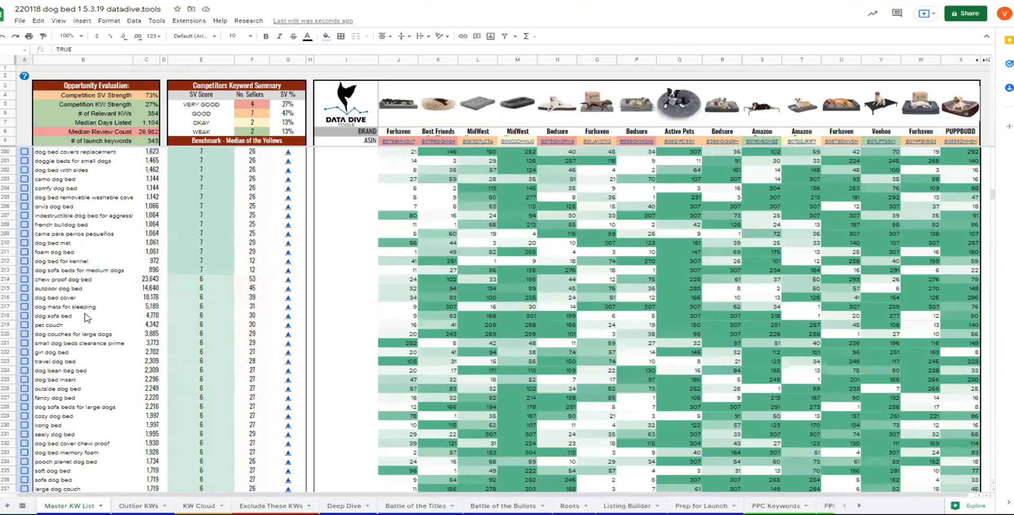
{"action": "scroll", "coordinate": [84, 316], "scroll_direction": "down", "scroll_amount": 3}
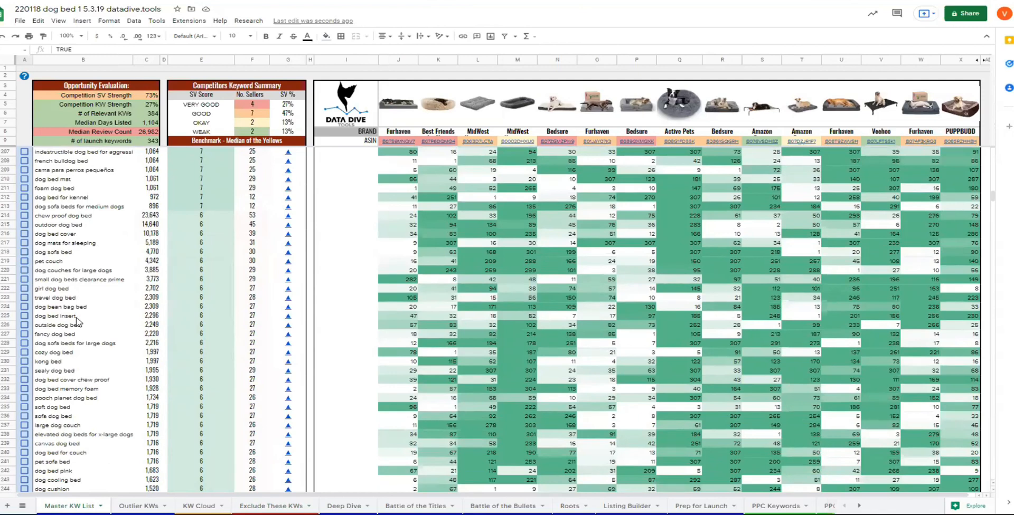
{"action": "scroll", "coordinate": [73, 291], "scroll_direction": "down", "scroll_amount": 3}
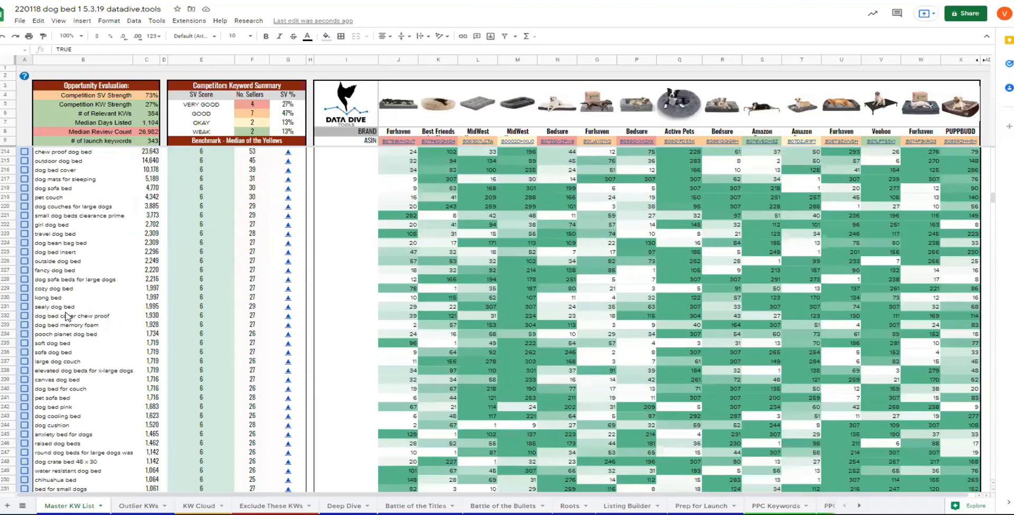
{"action": "scroll", "coordinate": [67, 315], "scroll_direction": "down", "scroll_amount": 10}
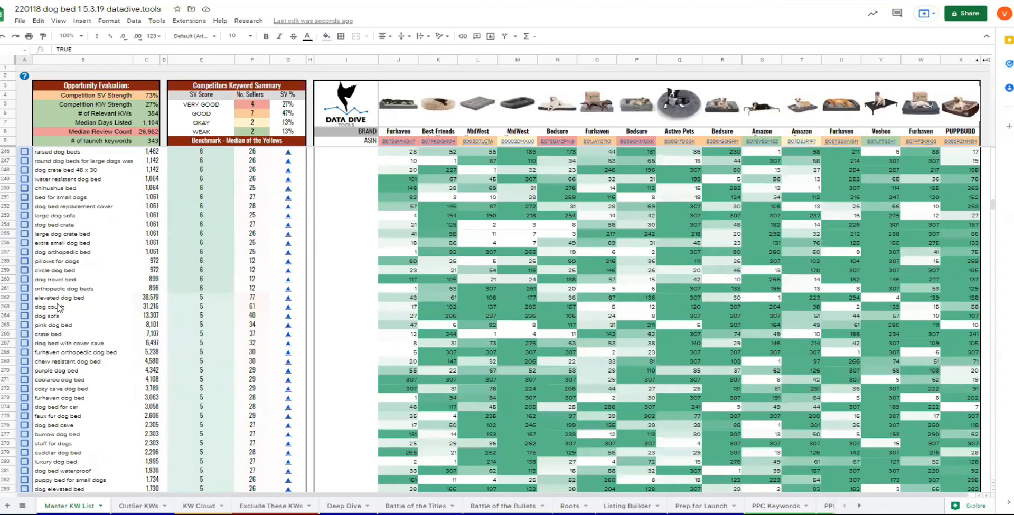
- Apply the marked keyword exclusions to the master keyword list
{"action": "scroll", "coordinate": [58, 308], "scroll_direction": "up", "scroll_amount": 20}
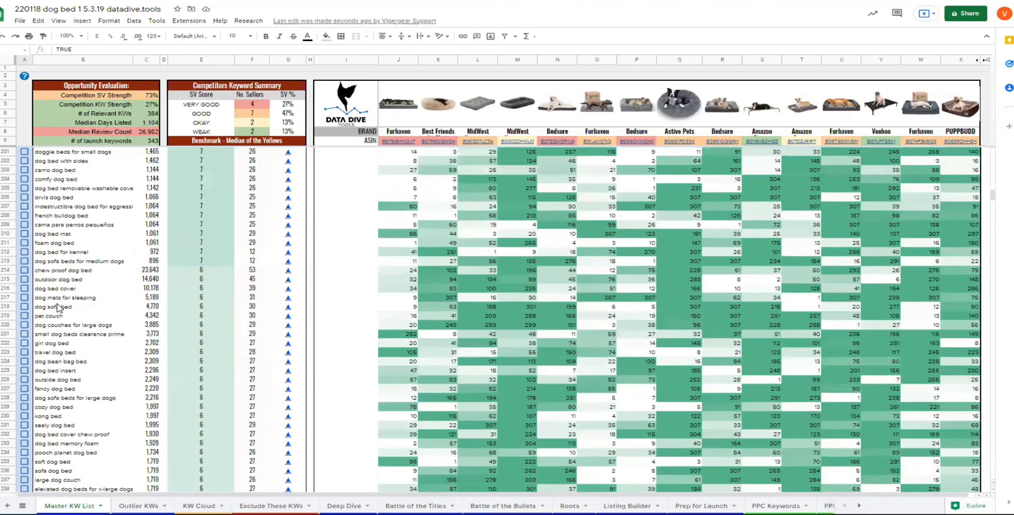
{"action": "scroll", "coordinate": [59, 308], "scroll_direction": "up", "scroll_amount": 20}
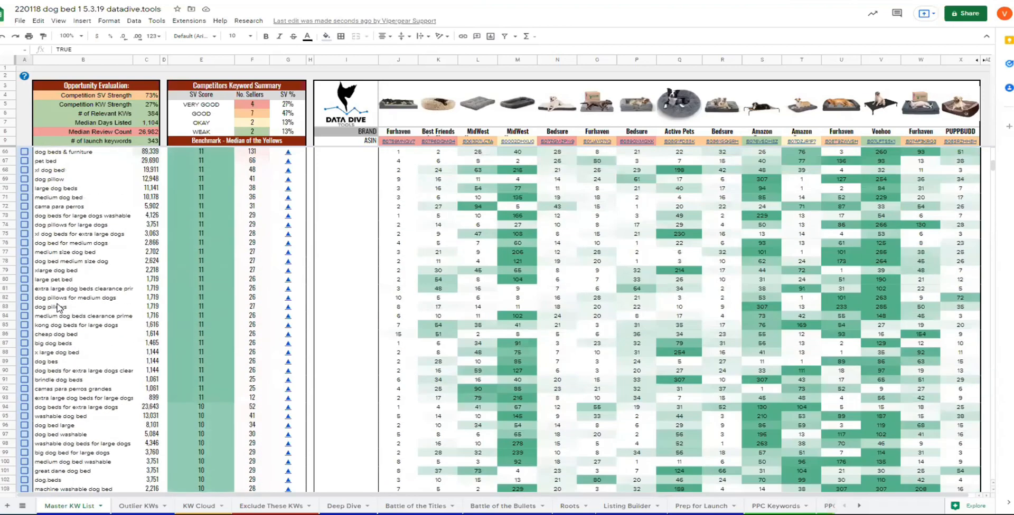
{"action": "scroll", "coordinate": [59, 308], "scroll_direction": "up", "scroll_amount": 9}
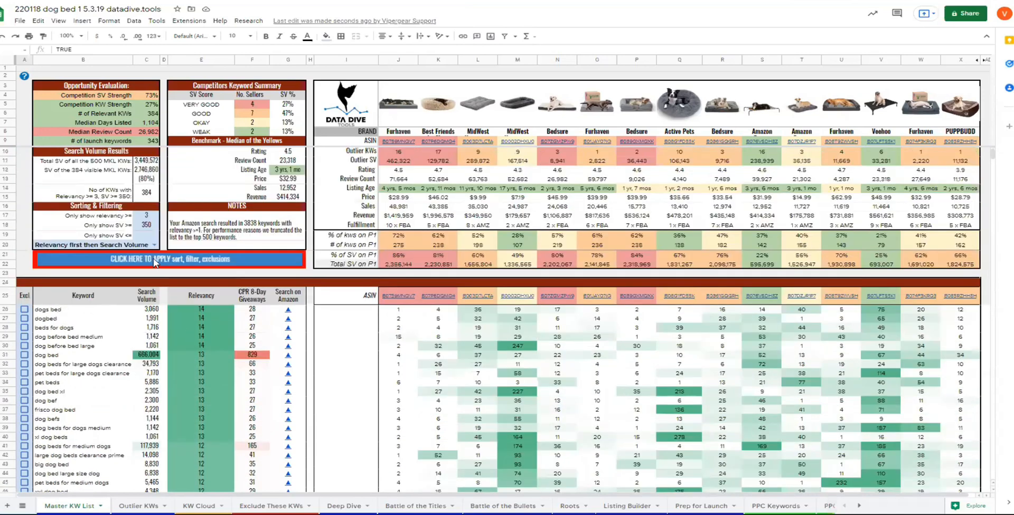
{"action": "left_click", "coordinate": [155, 261]}
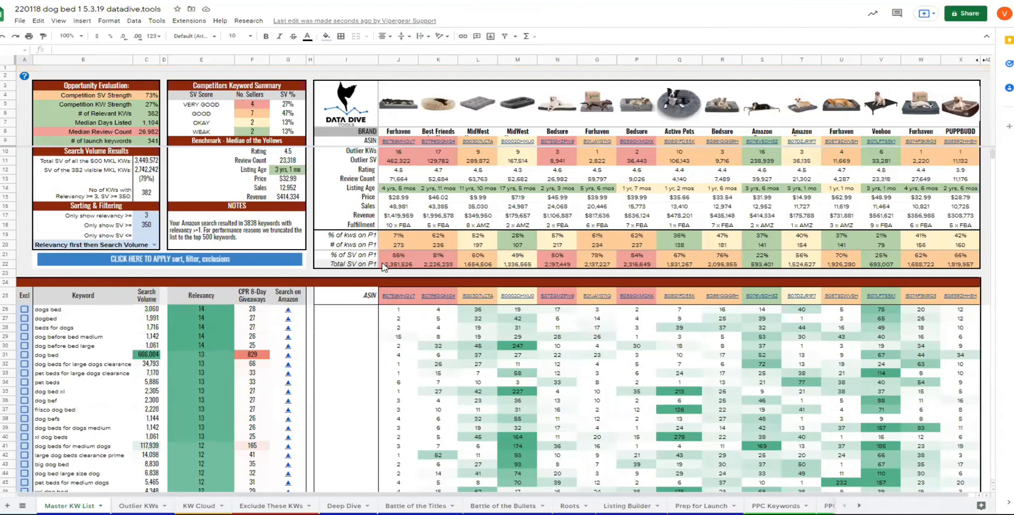
- Examine the number of very good sellers and compare the sales figures across all competitors from Furhaven to PUPPBUDD
{"action": "left_click", "coordinate": [253, 106]}
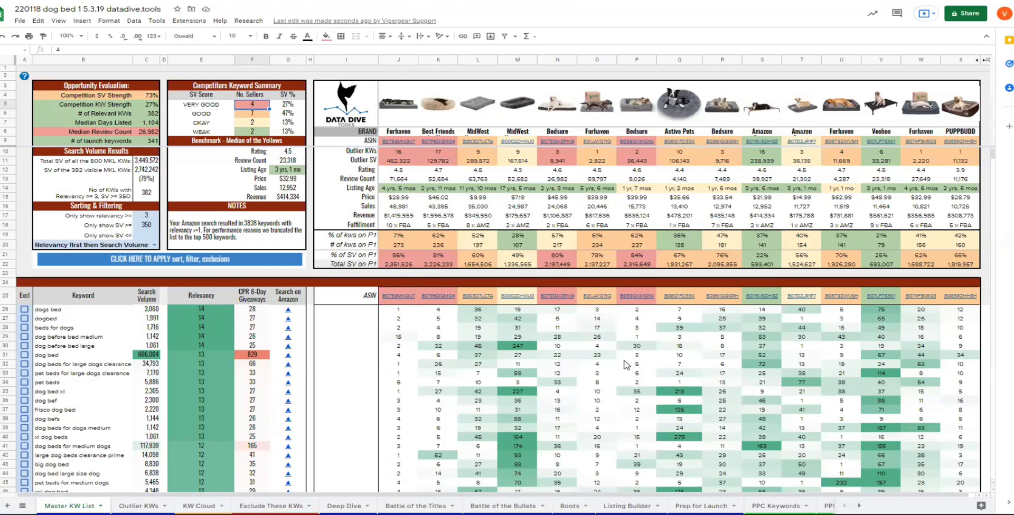
{"action": "left_click", "coordinate": [338, 503]}
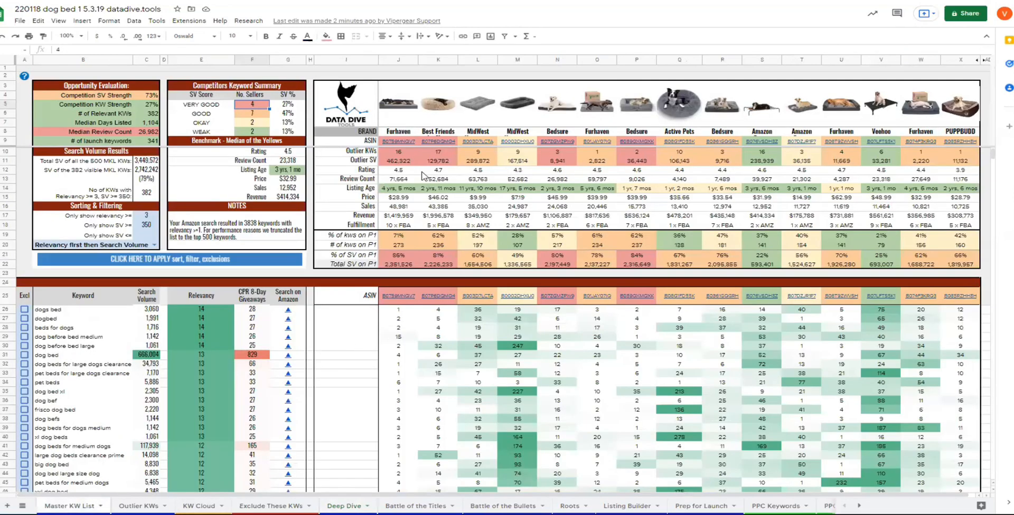
{"action": "left_click_drag", "start_coordinate": [393, 206], "coordinate": [438, 206]}
{"action": "left_click_drag", "start_coordinate": [499, 211], "coordinate": [949, 210]}
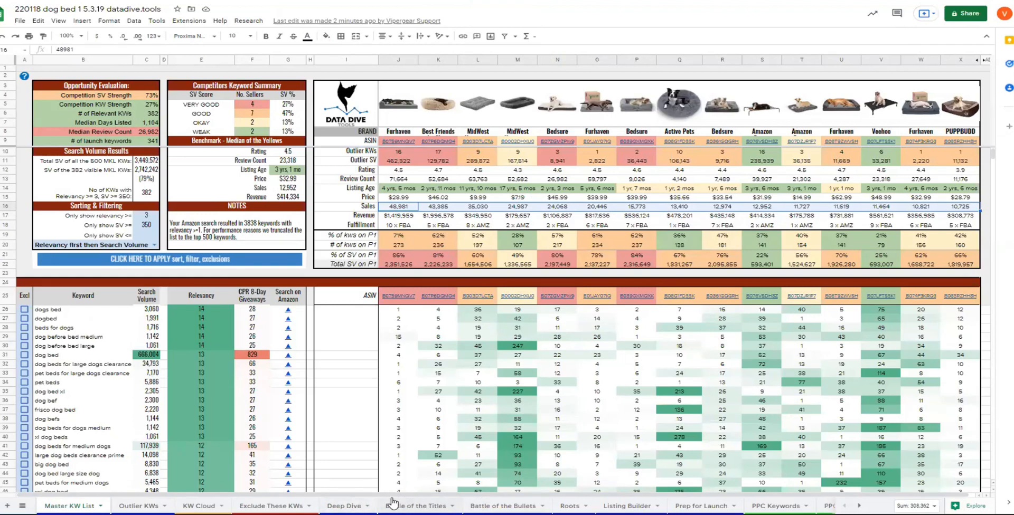
- Examine the first Furhaven product's variations, 90-day out-of-stock rate and listing images in the Deep Dive sheet
{"action": "left_click", "coordinate": [343, 505]}
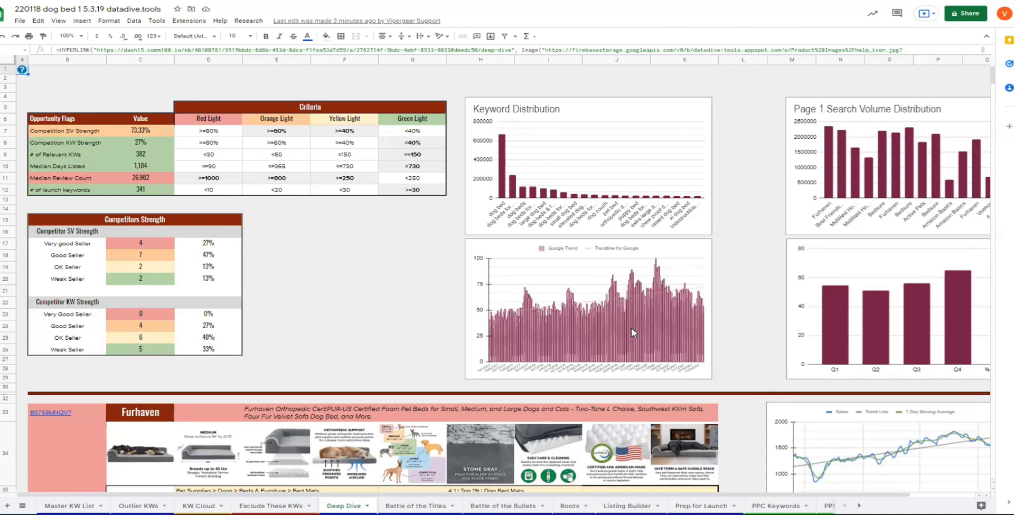
{"action": "scroll", "coordinate": [327, 317], "scroll_direction": "down", "scroll_amount": 1}
{"action": "scroll", "coordinate": [320, 333], "scroll_direction": "down", "scroll_amount": 3}
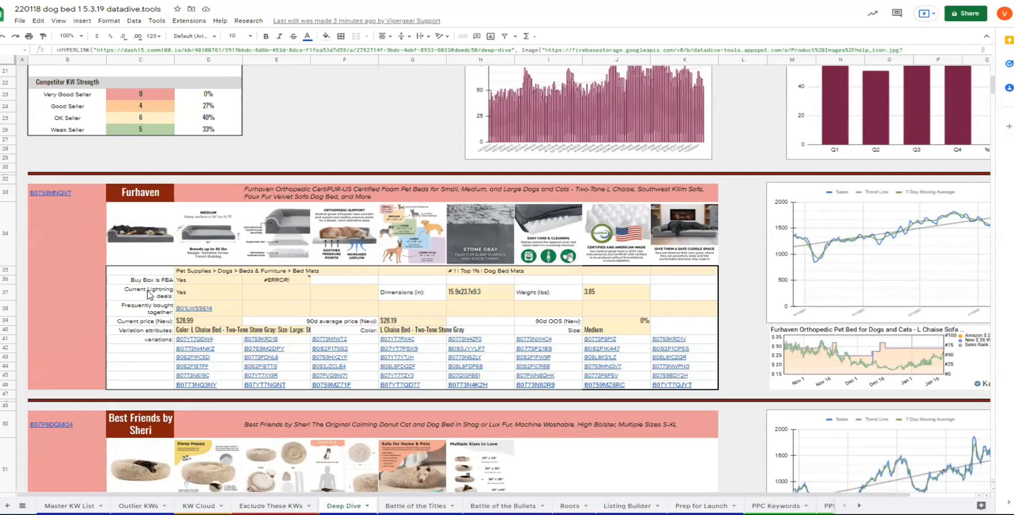
{"action": "left_click", "coordinate": [161, 342]}
{"action": "left_click_drag", "start_coordinate": [567, 321], "coordinate": [642, 321]}
{"action": "left_click", "coordinate": [200, 241]}
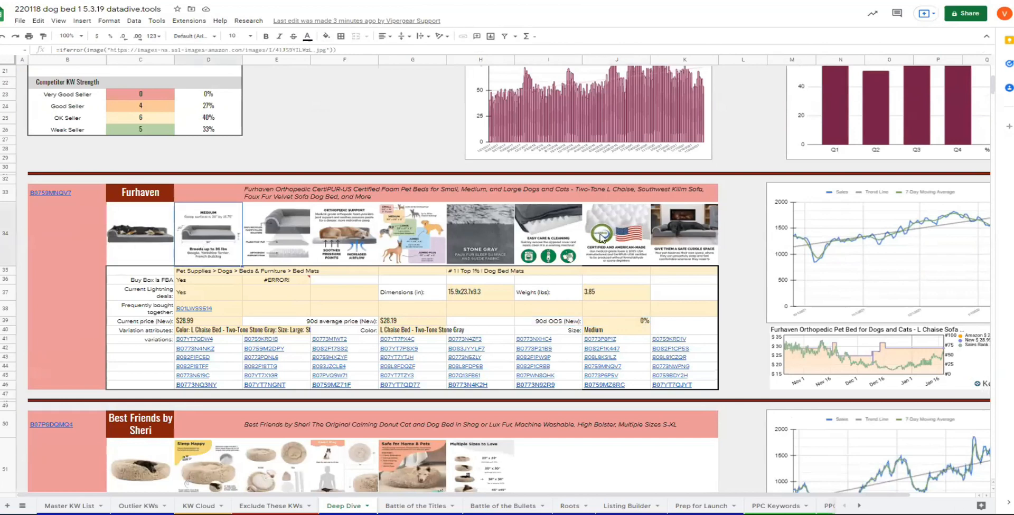
- Examine the first Furhaven product's 90-day average price and out-of-stock rate, and the Best Friends by Sheri bed's listing details and variations
{"action": "mouse_move", "coordinate": [64, 195]}
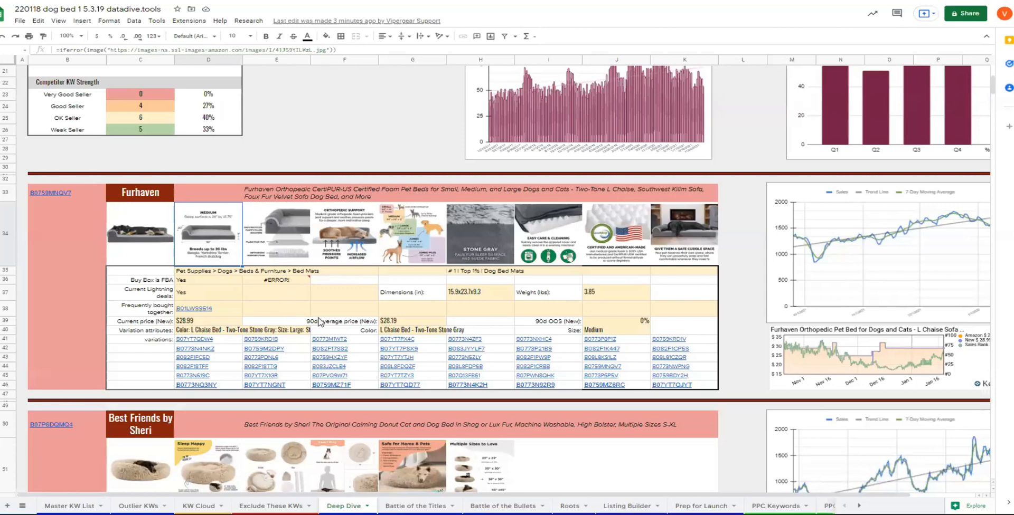
{"action": "left_click_drag", "start_coordinate": [376, 321], "coordinate": [642, 317]}
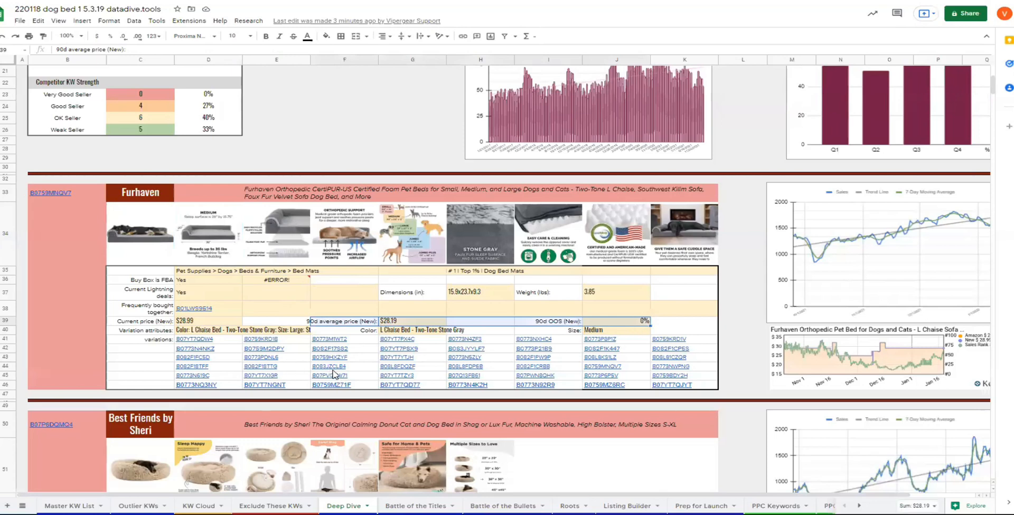
{"action": "mouse_move", "coordinate": [332, 372]}
{"action": "scroll", "coordinate": [139, 353], "scroll_direction": "down", "scroll_amount": 3}
{"action": "scroll", "coordinate": [133, 356], "scroll_direction": "down", "scroll_amount": 5}
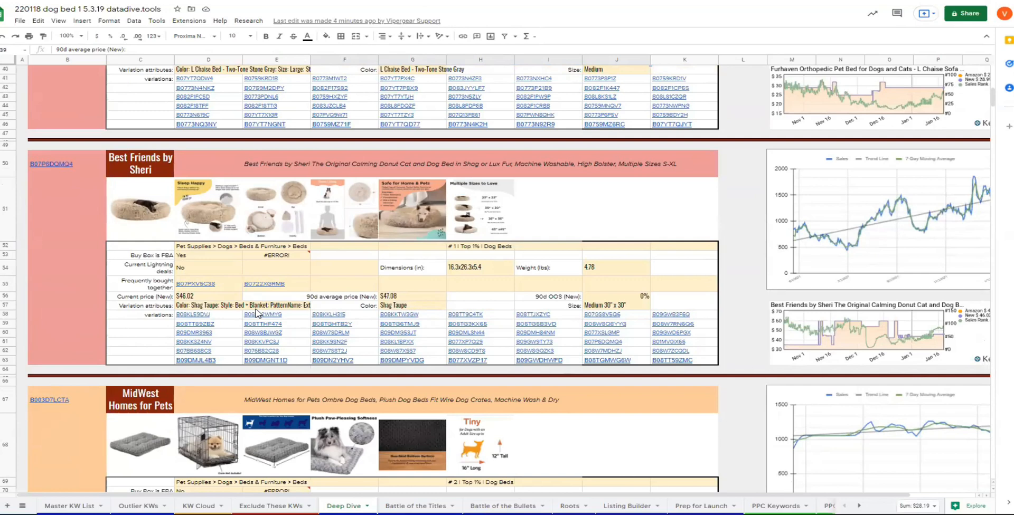
{"action": "scroll", "coordinate": [257, 313], "scroll_direction": "down", "scroll_amount": 2}
{"action": "scroll", "coordinate": [165, 289], "scroll_direction": "up", "scroll_amount": 3}
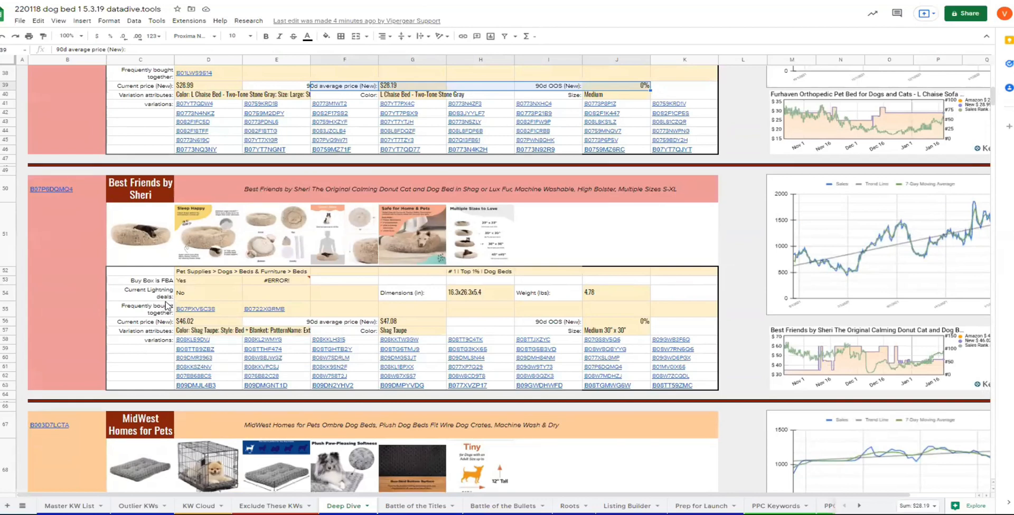
{"action": "mouse_move", "coordinate": [404, 352]}
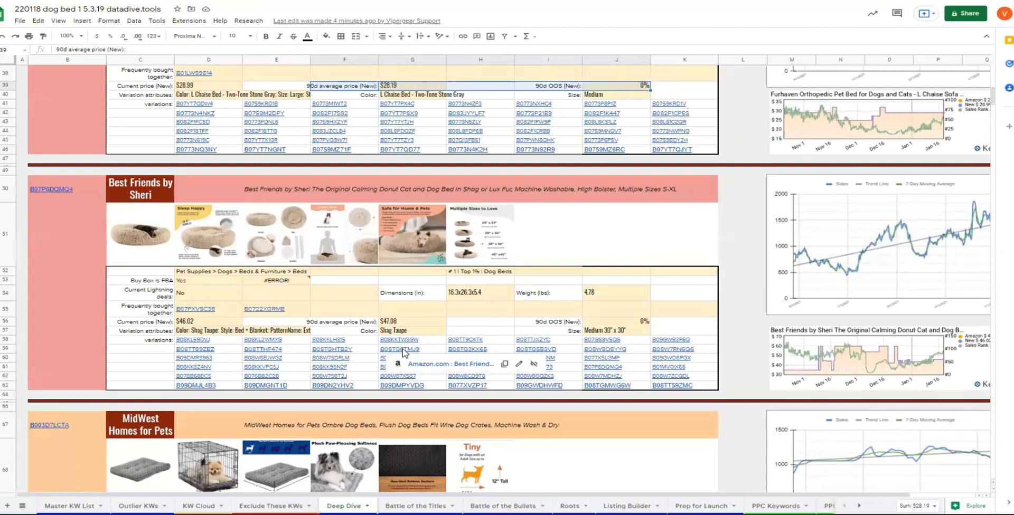
- Compare the listing images, prices, variations and sales trends of the two MidWest Homes for Pets beds
{"action": "scroll", "coordinate": [404, 353], "scroll_direction": "down", "scroll_amount": 5}
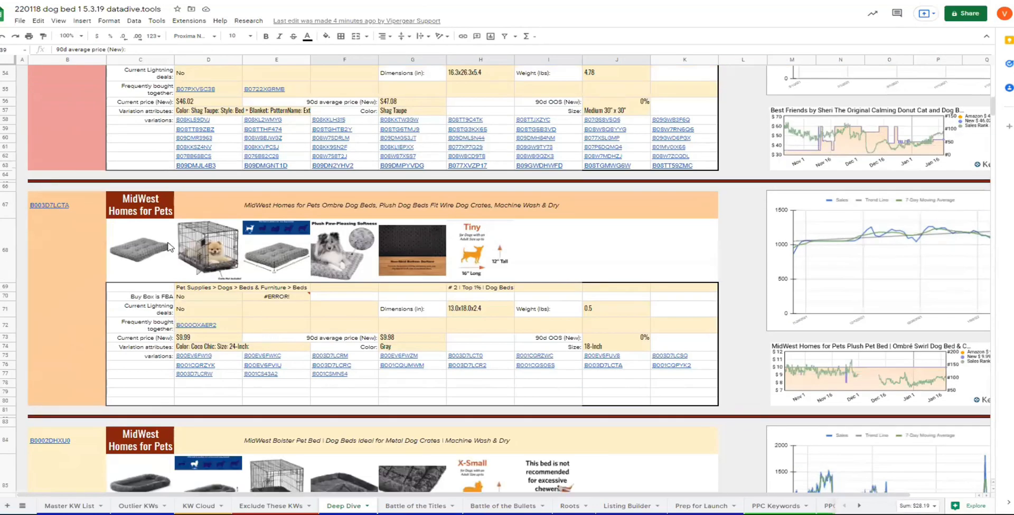
{"action": "scroll", "coordinate": [190, 290], "scroll_direction": "down", "scroll_amount": 3}
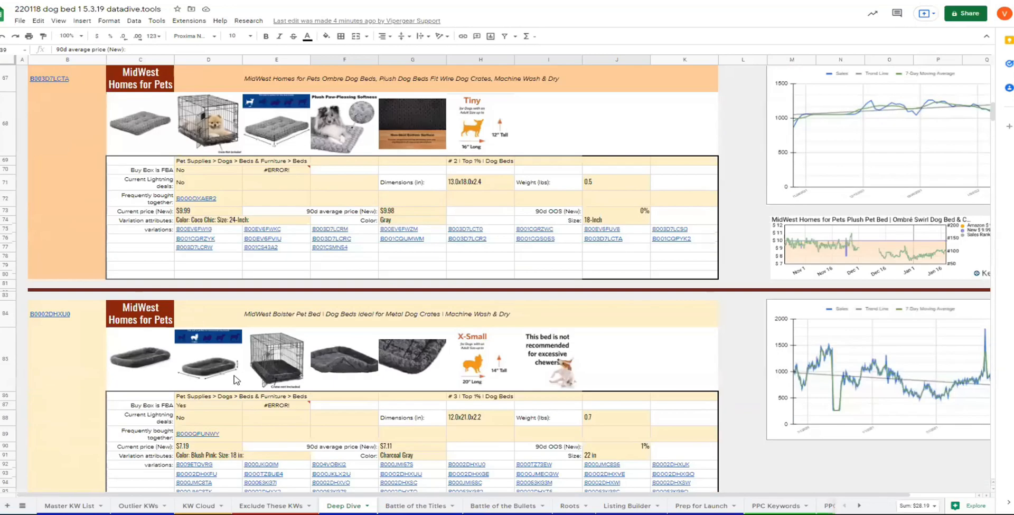
{"action": "scroll", "coordinate": [200, 237], "scroll_direction": "up", "scroll_amount": 2}
{"action": "scroll", "coordinate": [244, 320], "scroll_direction": "down", "scroll_amount": 2}
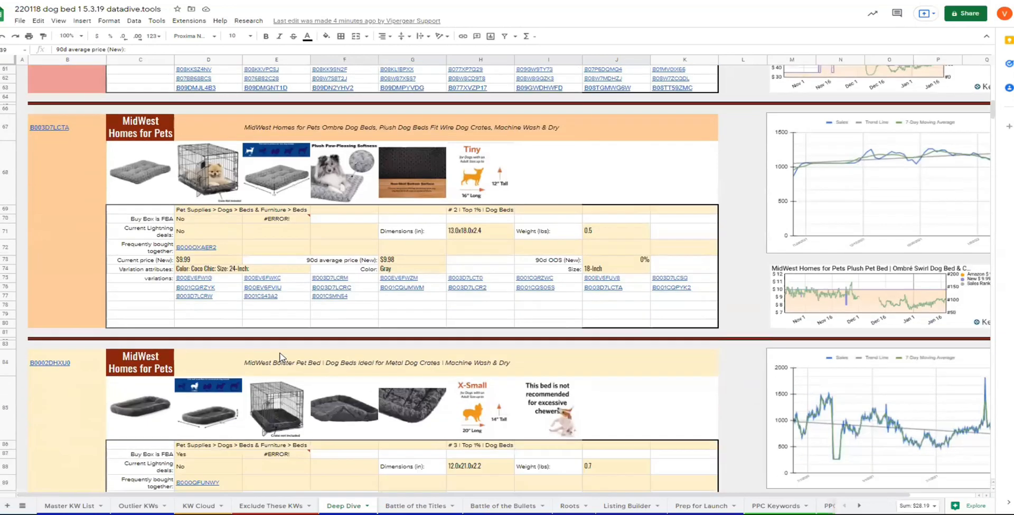
{"action": "mouse_move", "coordinate": [207, 234]}
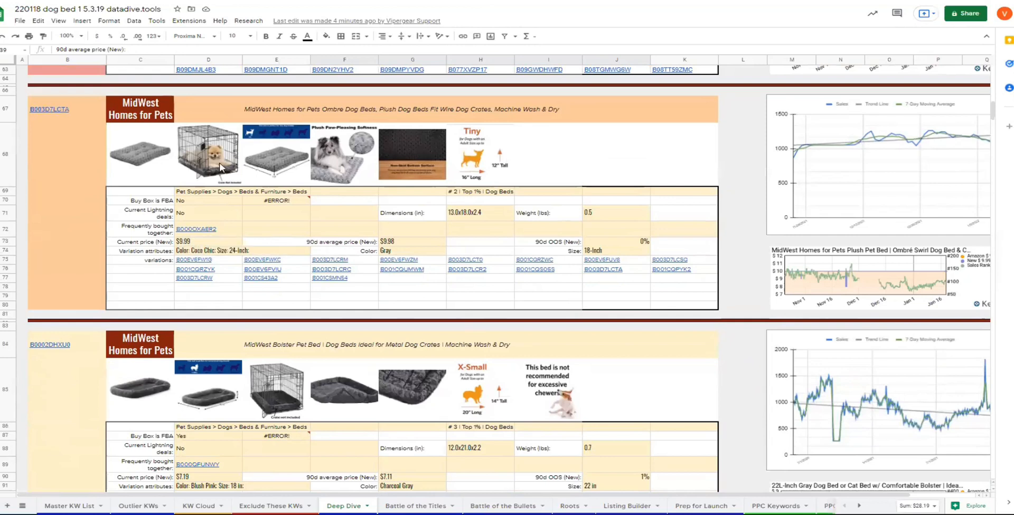
{"action": "scroll", "coordinate": [211, 238], "scroll_direction": "down", "scroll_amount": 5}
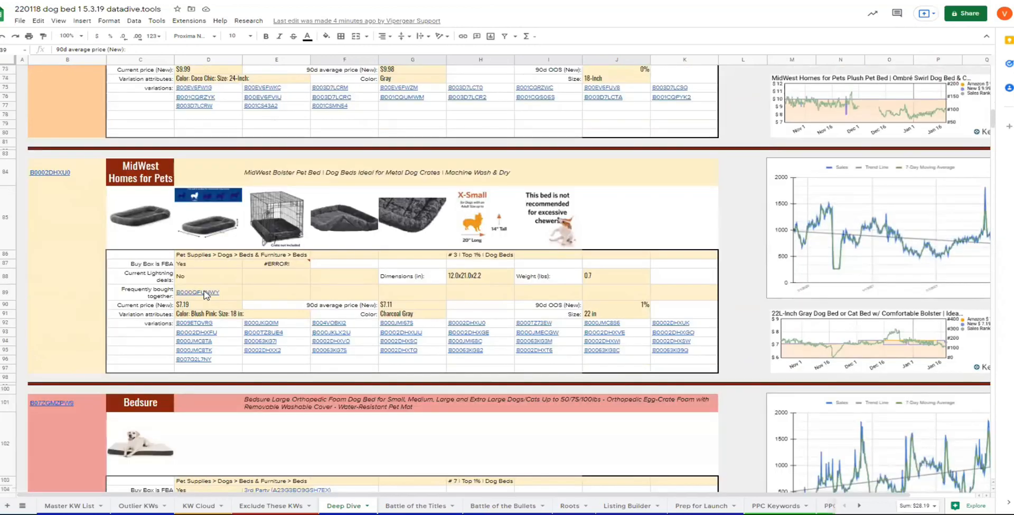
{"action": "scroll", "coordinate": [204, 293], "scroll_direction": "up", "scroll_amount": 5}
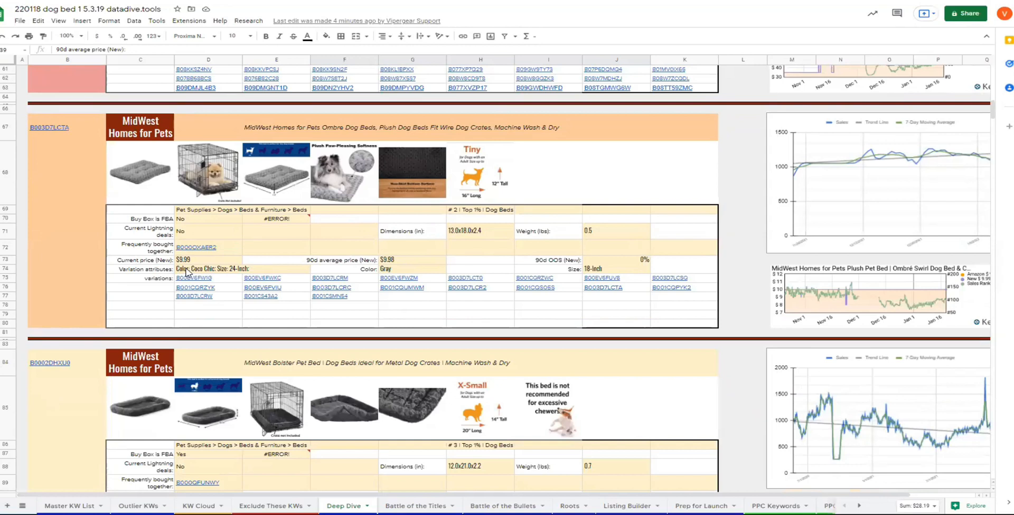
- Examine the listings and sales trends of the Furhaven sofa bed, the Bedsure orthopedic bolster bed and the Active Pets calming bed
{"action": "scroll", "coordinate": [186, 272], "scroll_direction": "down", "scroll_amount": 12}
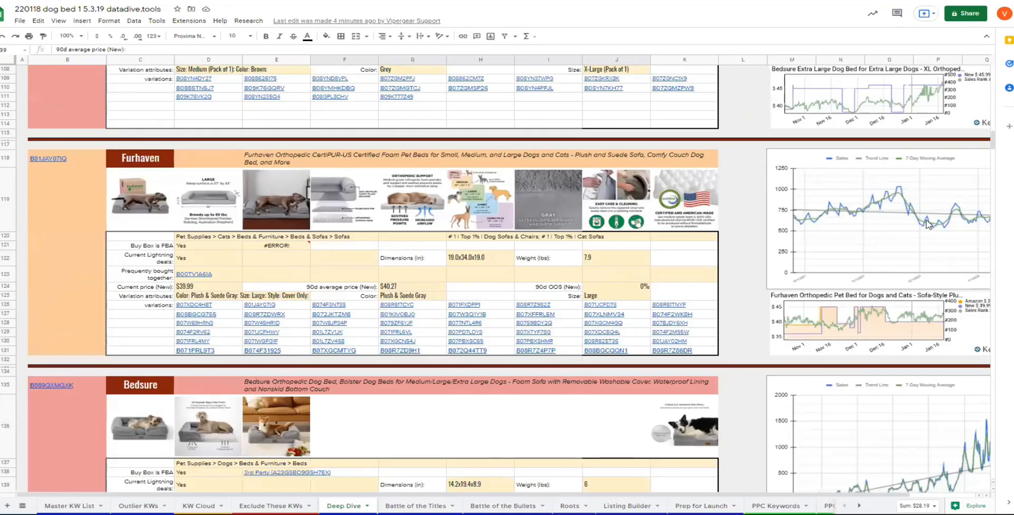
{"action": "scroll", "coordinate": [714, 371], "scroll_direction": "down", "scroll_amount": 2}
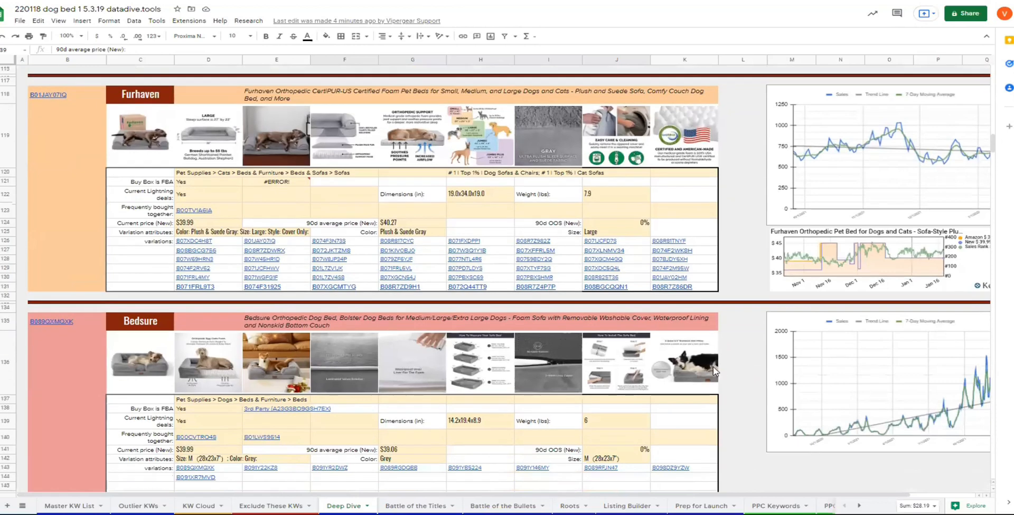
{"action": "scroll", "coordinate": [714, 371], "scroll_direction": "down", "scroll_amount": 1}
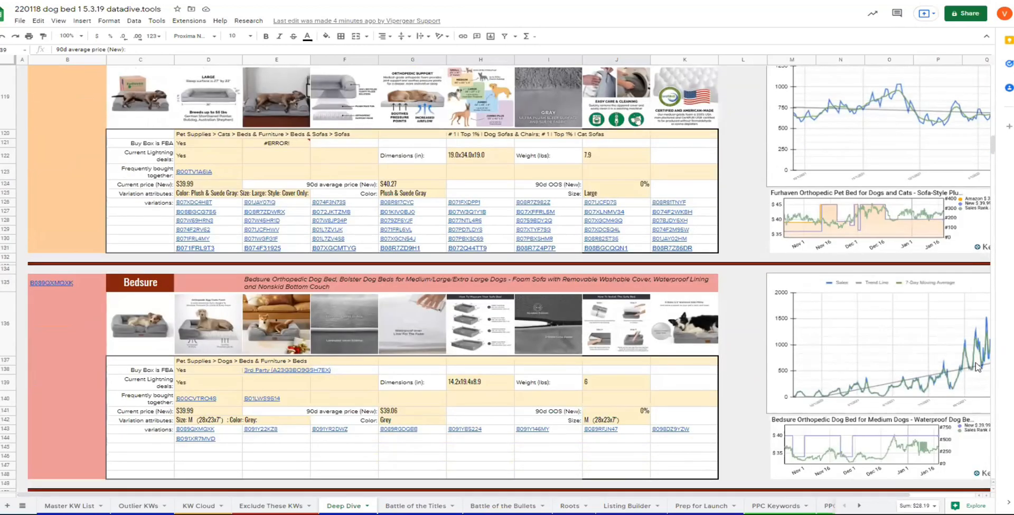
{"action": "scroll", "coordinate": [457, 367], "scroll_direction": "down", "scroll_amount": 5}
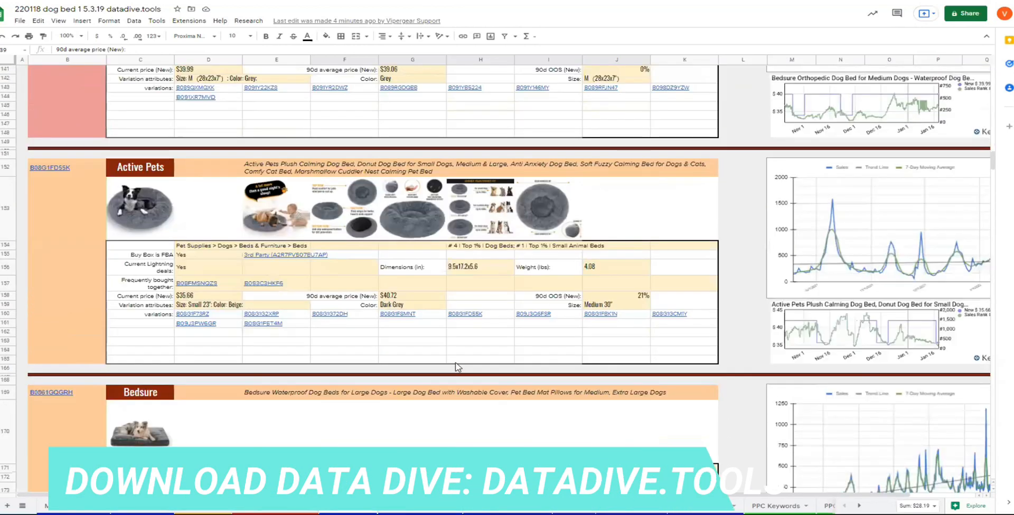
{"action": "scroll", "coordinate": [457, 367], "scroll_direction": "down", "scroll_amount": 1}
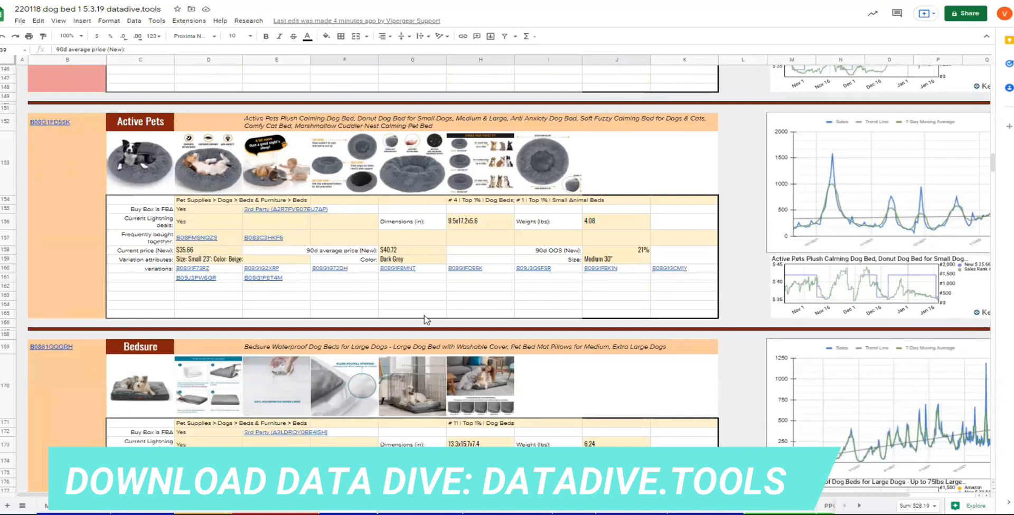
{"action": "scroll", "coordinate": [604, 367], "scroll_direction": "up", "scroll_amount": 5}
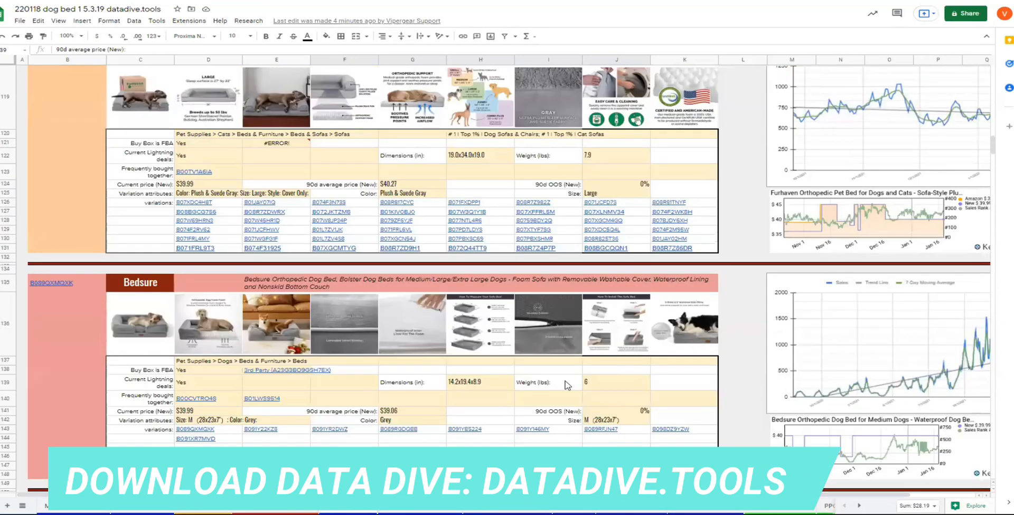
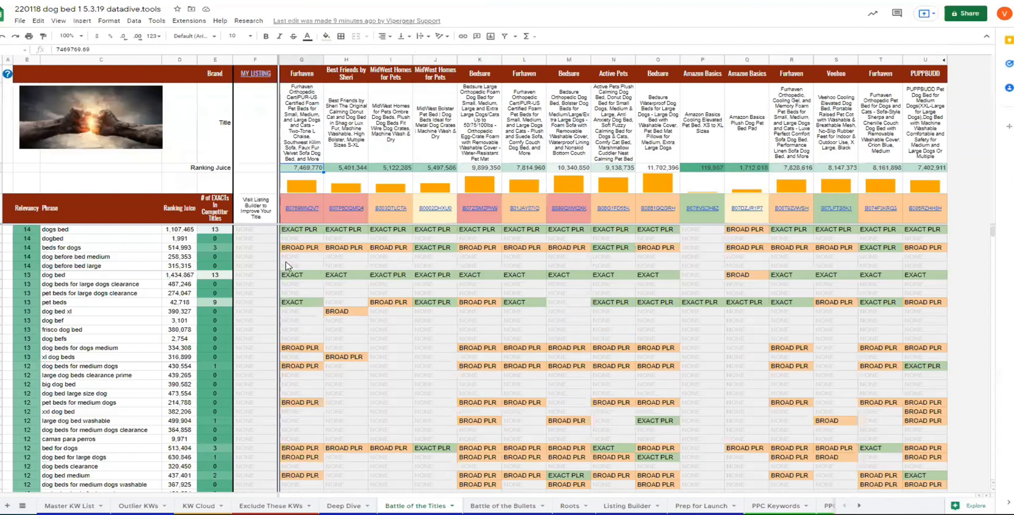
- Set the master keyword list's sort order to Search Volume first then Relevancy
{"action": "left_click_drag", "start_coordinate": [301, 231], "coordinate": [743, 243]}
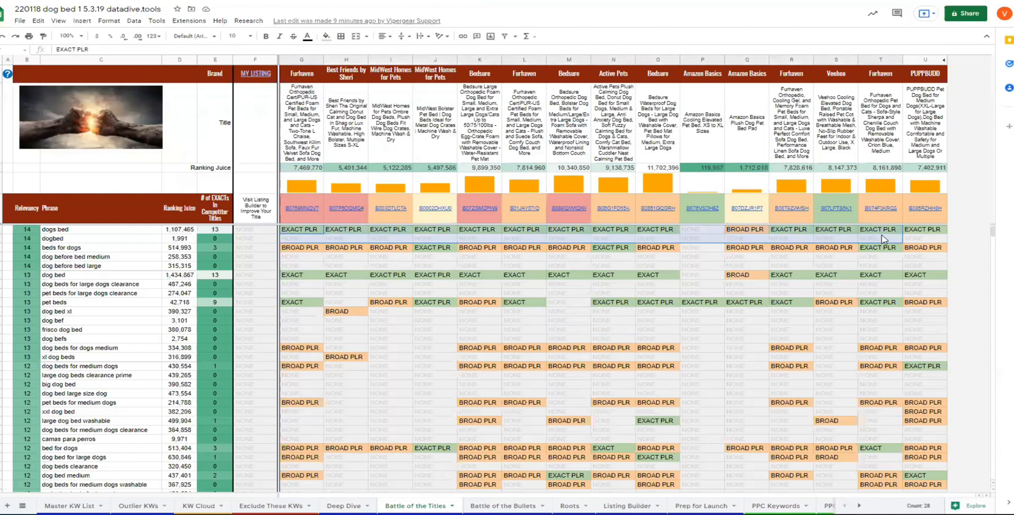
{"action": "left_click", "coordinate": [59, 233]}
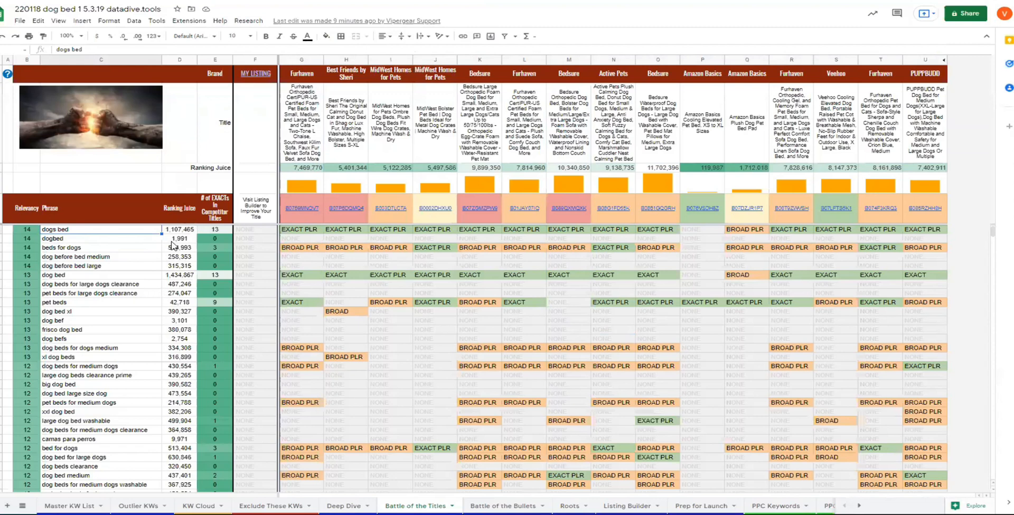
{"action": "left_click", "coordinate": [67, 506]}
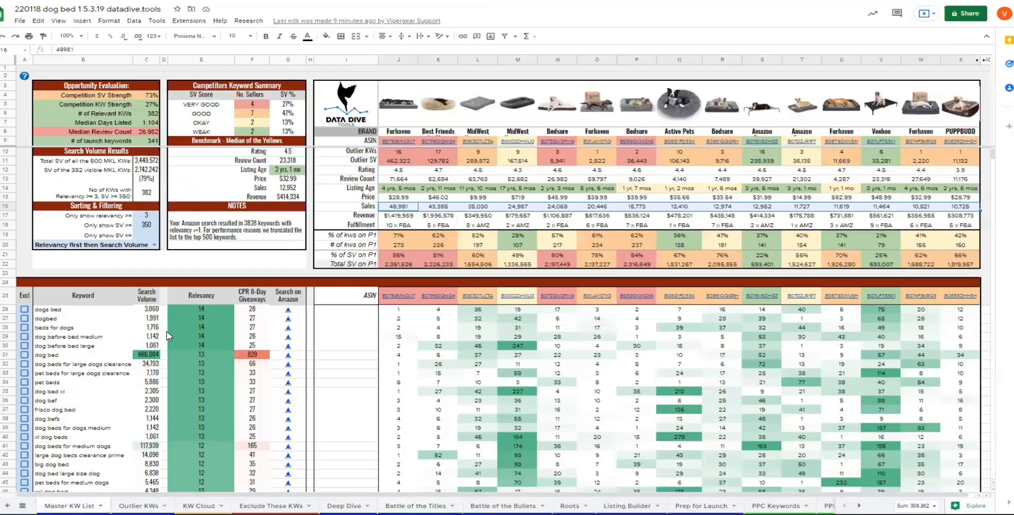
{"action": "left_click", "coordinate": [157, 244]}
{"action": "left_click", "coordinate": [59, 257]}
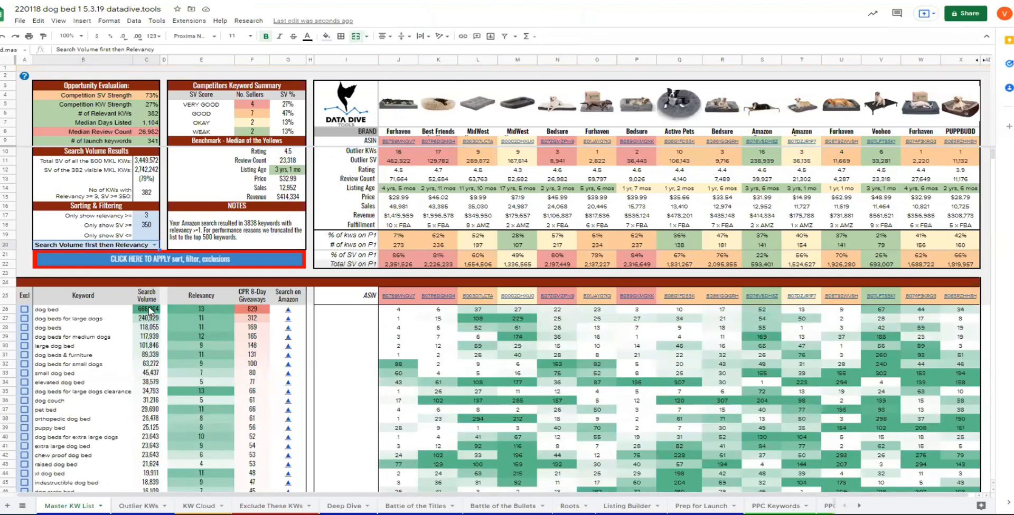
- Examine the ranking juice of "dog bed" and how each competitor's title matches that phrase in the Battle of the Titles sheet
{"action": "left_click", "coordinate": [405, 504]}
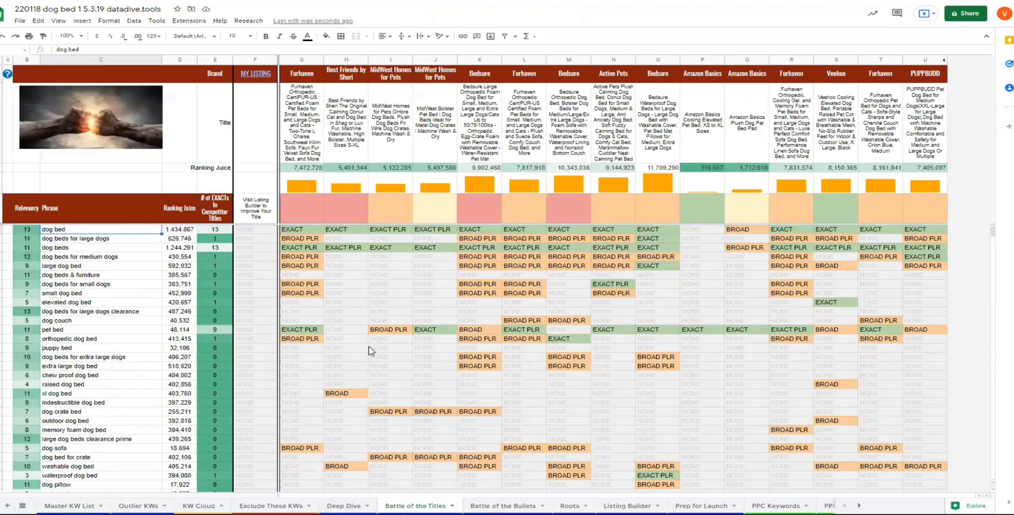
{"action": "left_click", "coordinate": [179, 230]}
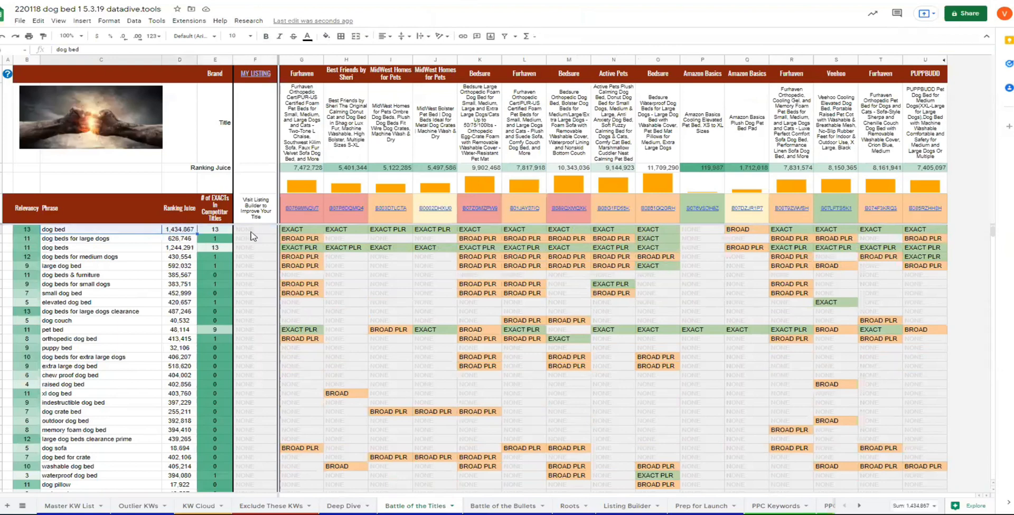
{"action": "left_click_drag", "start_coordinate": [303, 229], "coordinate": [929, 231]}
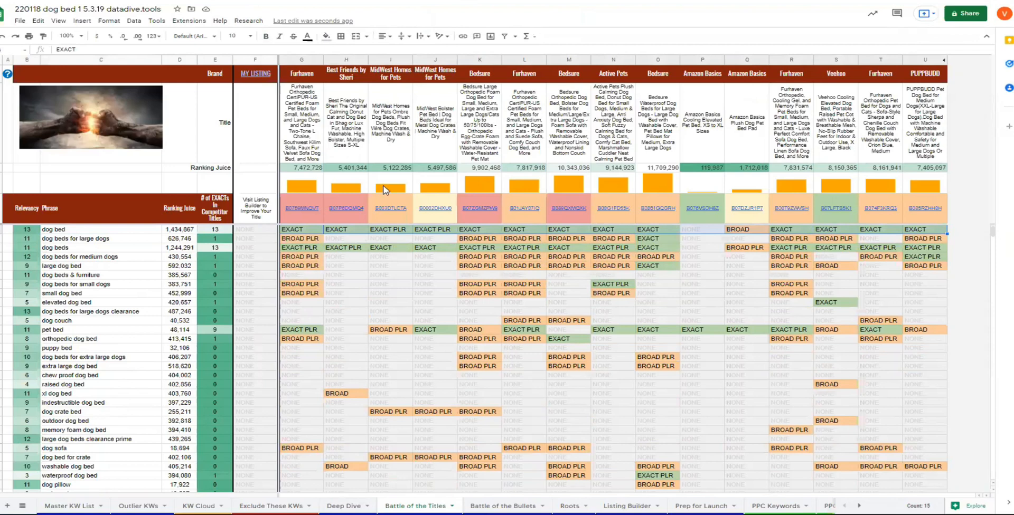
{"action": "left_click", "coordinate": [443, 230]}
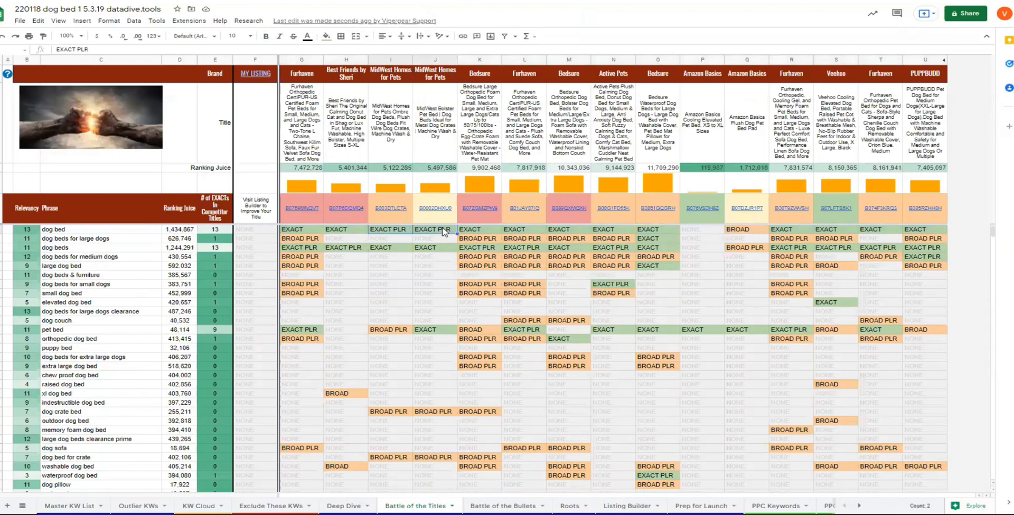
{"action": "left_click", "coordinate": [379, 235]}
{"action": "left_click_drag", "start_coordinate": [311, 231], "coordinate": [349, 230]}
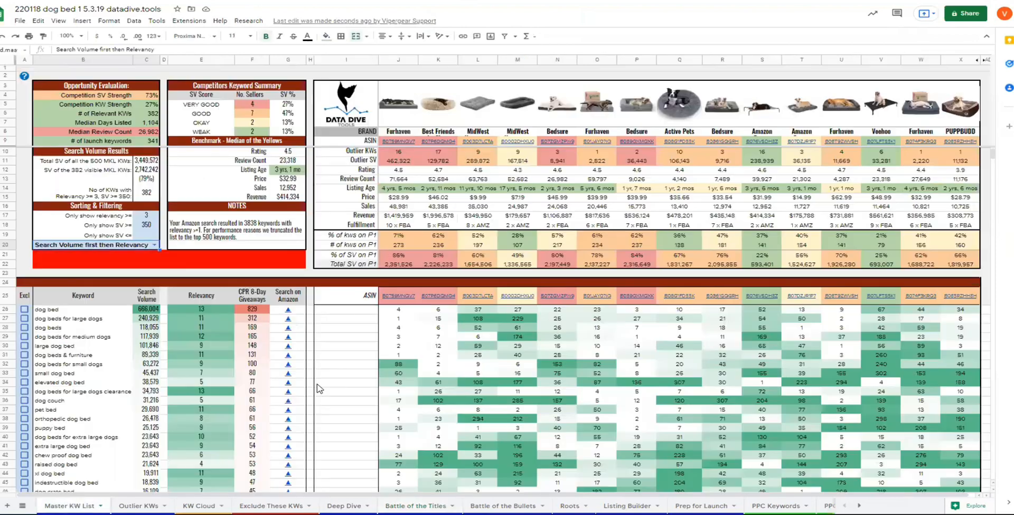
- Apply the sort to the master keyword list and compare the two MidWest products' "dog bed" rankings with their sales
{"action": "left_click", "coordinate": [226, 269]}
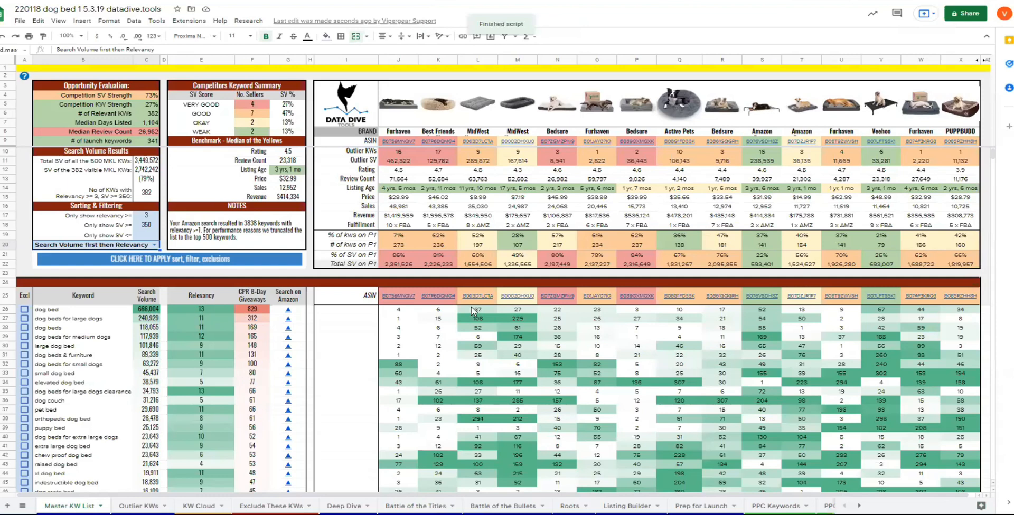
{"action": "left_click_drag", "start_coordinate": [493, 312], "coordinate": [524, 312]}
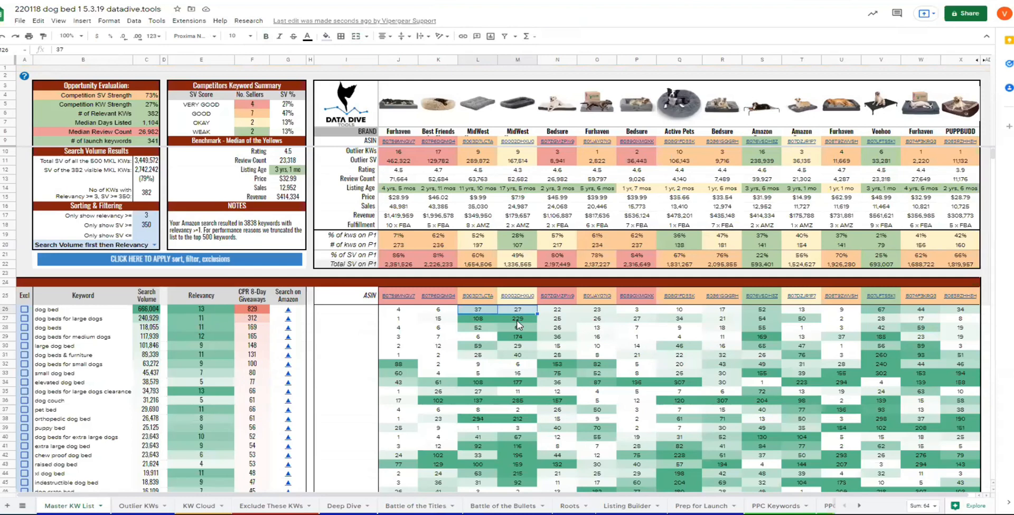
{"action": "left_click_drag", "start_coordinate": [465, 209], "coordinate": [522, 210]}
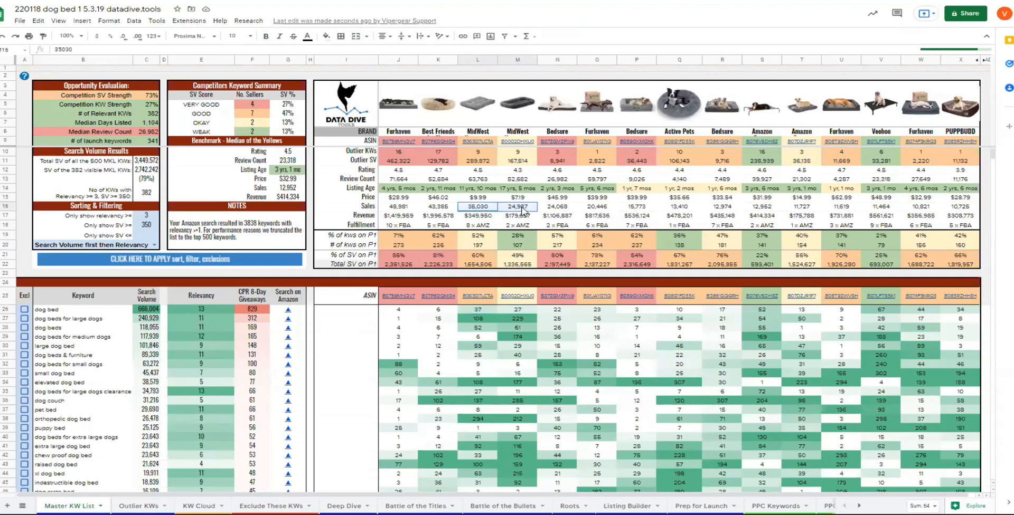
{"action": "left_click_drag", "start_coordinate": [477, 59], "coordinate": [517, 60]}
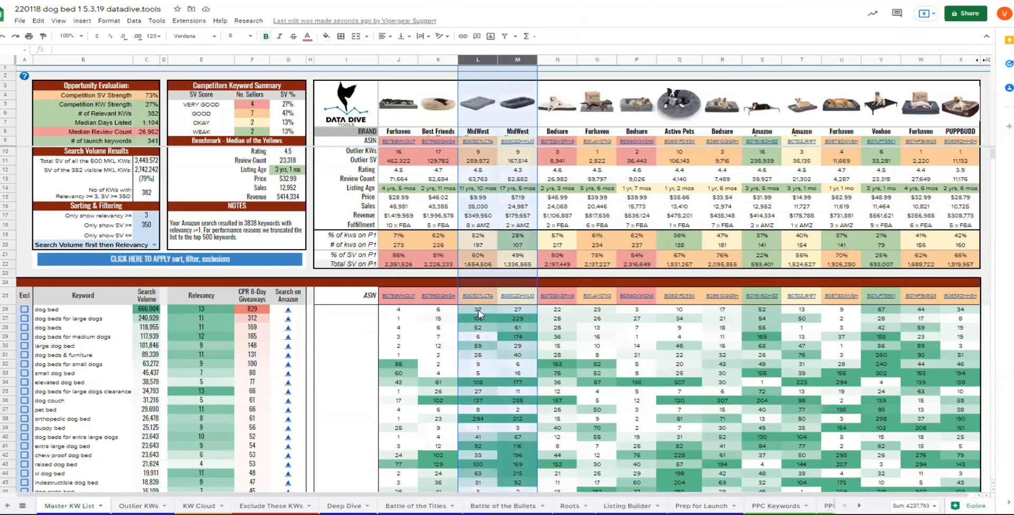
{"action": "left_click", "coordinate": [85, 311]}
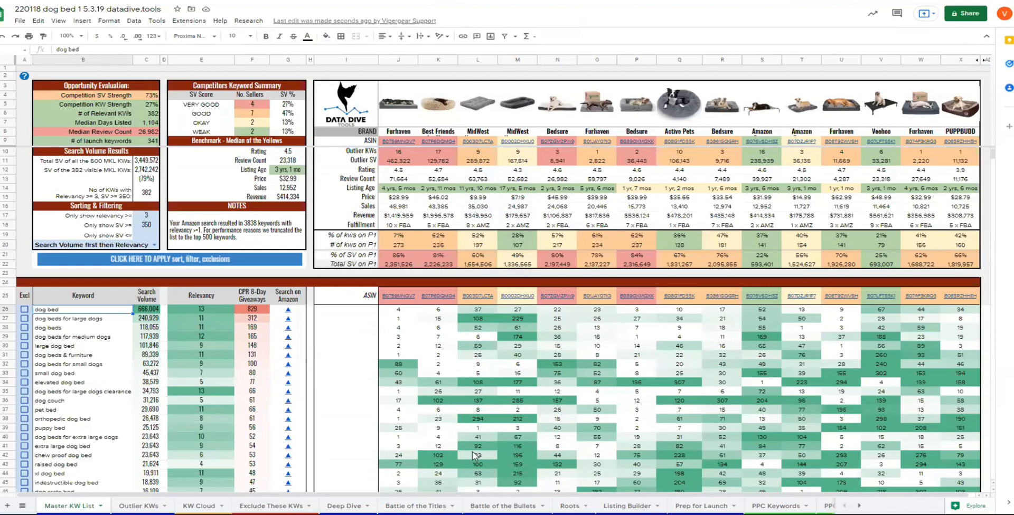
- Copy the Bedsure orthopedic bolster bed title from the Battle of the Titles sheet into the Listing Builder's title box
{"action": "left_click", "coordinate": [406, 505]}
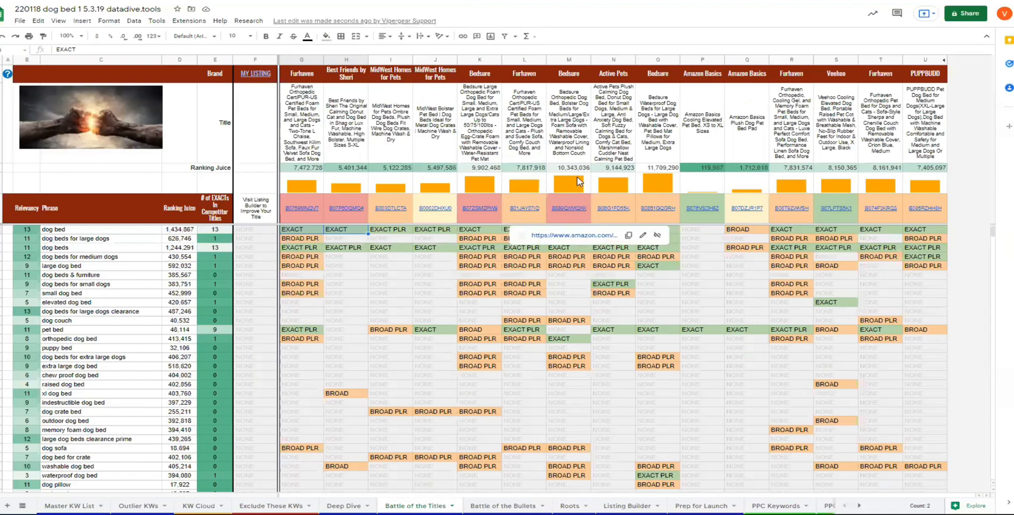
{"action": "left_click", "coordinate": [587, 146]}
{"action": "key", "text": "ctrl+c"}
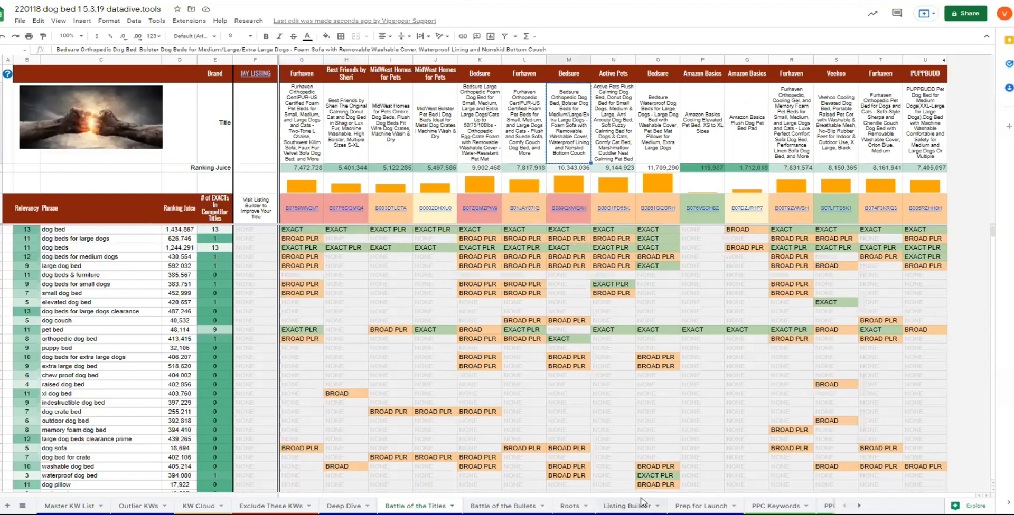
{"action": "left_click", "coordinate": [605, 504]}
{"action": "left_click", "coordinate": [502, 149]}
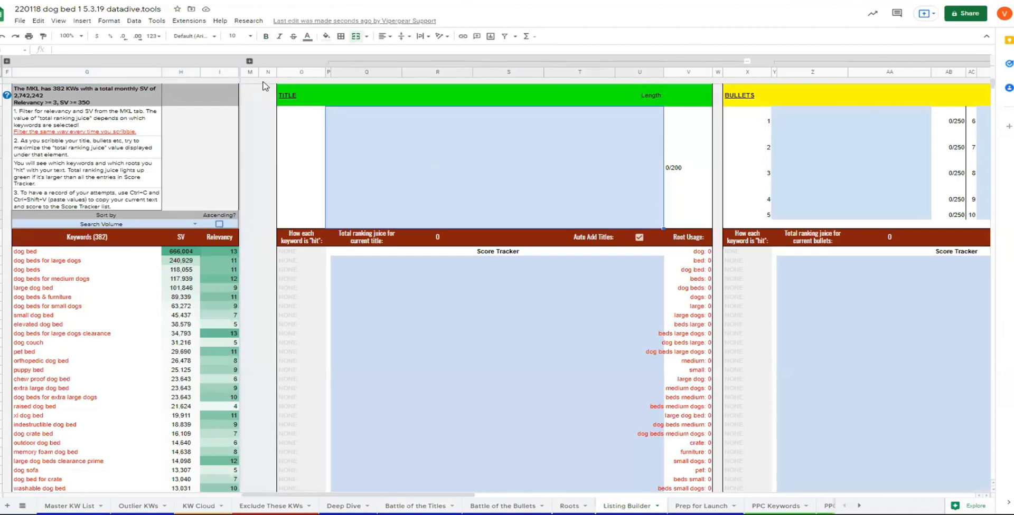
{"action": "key", "text": "ctrl+v"}
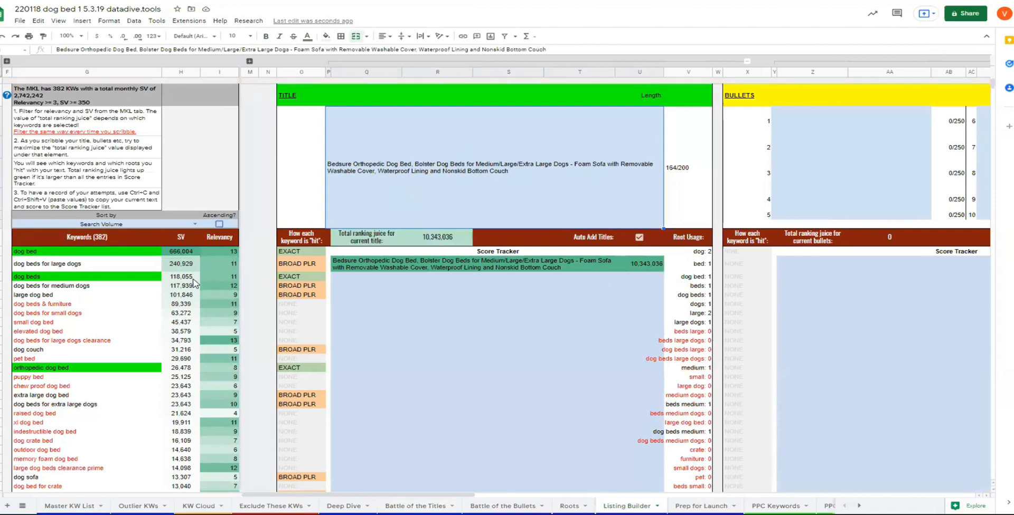
- Examine how the pasted title hits the top keywords, including "dog beds & furniture", "dog beds for small dogs" and "large dog bed"
{"action": "left_click", "coordinate": [290, 305]}
{"action": "left_click", "coordinate": [52, 308], "text": "shift"}
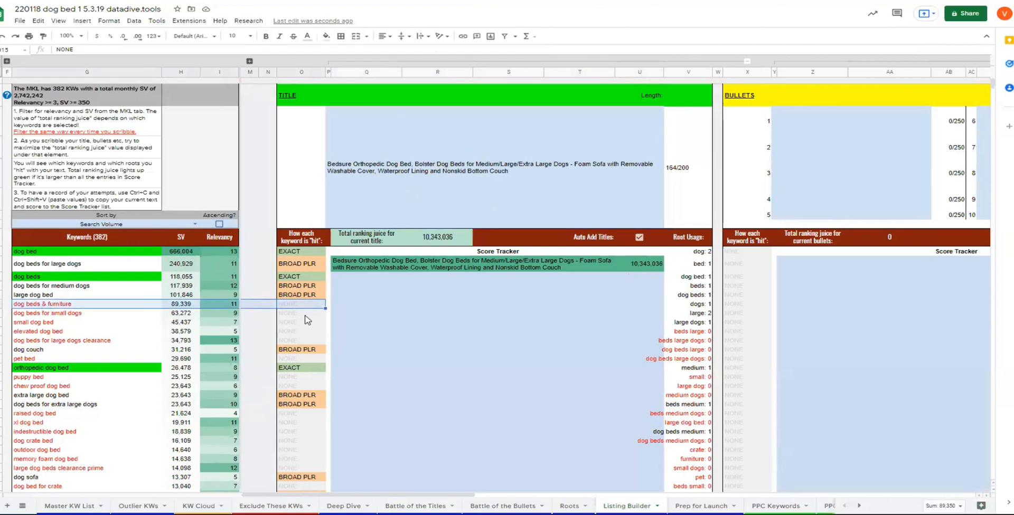
{"action": "left_click_drag", "start_coordinate": [297, 314], "coordinate": [68, 315]}
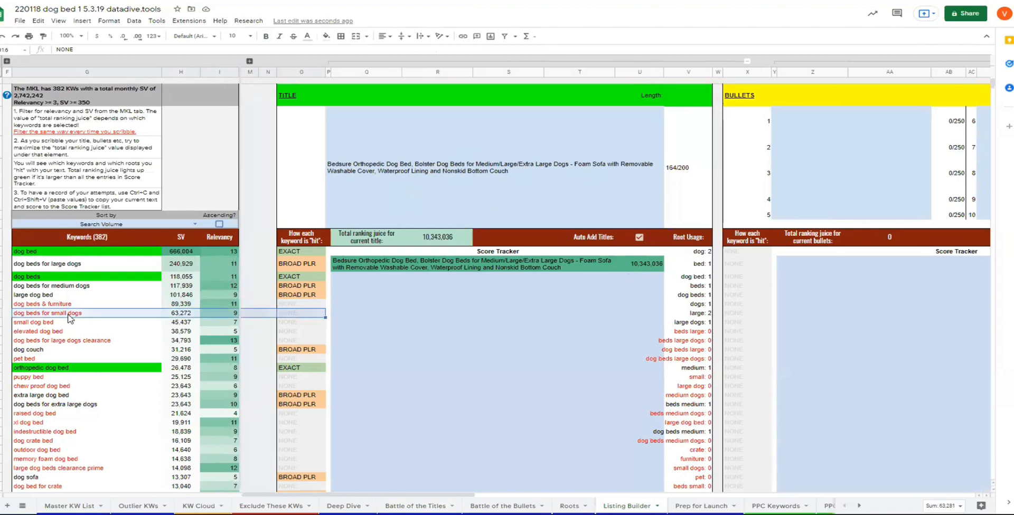
{"action": "left_click_drag", "start_coordinate": [299, 285], "coordinate": [34, 298]}
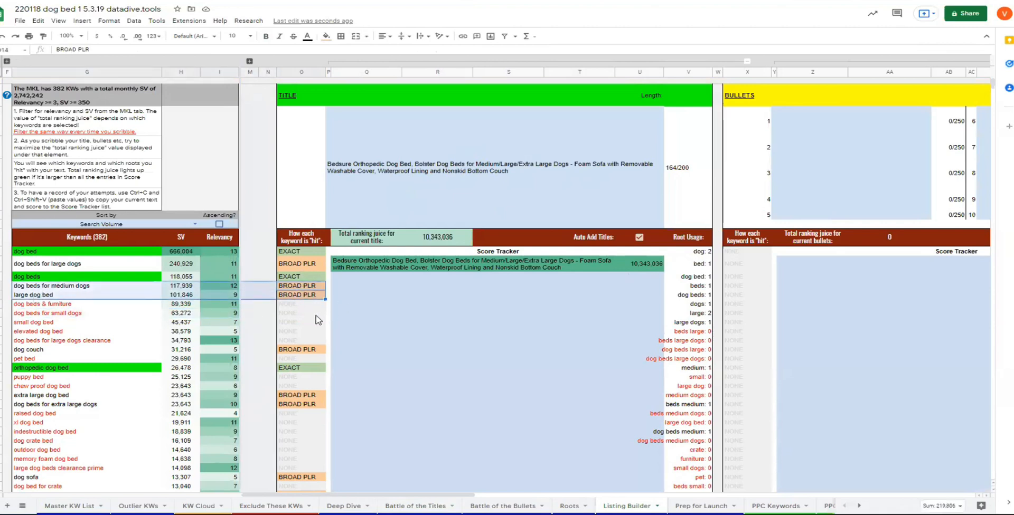
{"action": "left_click_drag", "start_coordinate": [297, 252], "coordinate": [290, 372]}
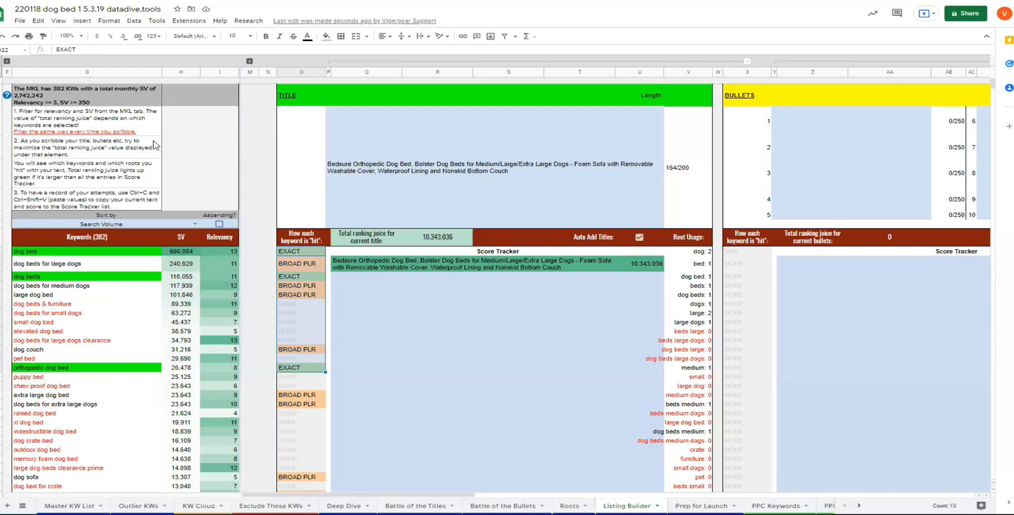
- Expand the hidden root list, review which roots the title uses, and filter the keywords by the root "beds large dogs"
{"action": "left_click", "coordinate": [7, 62]}
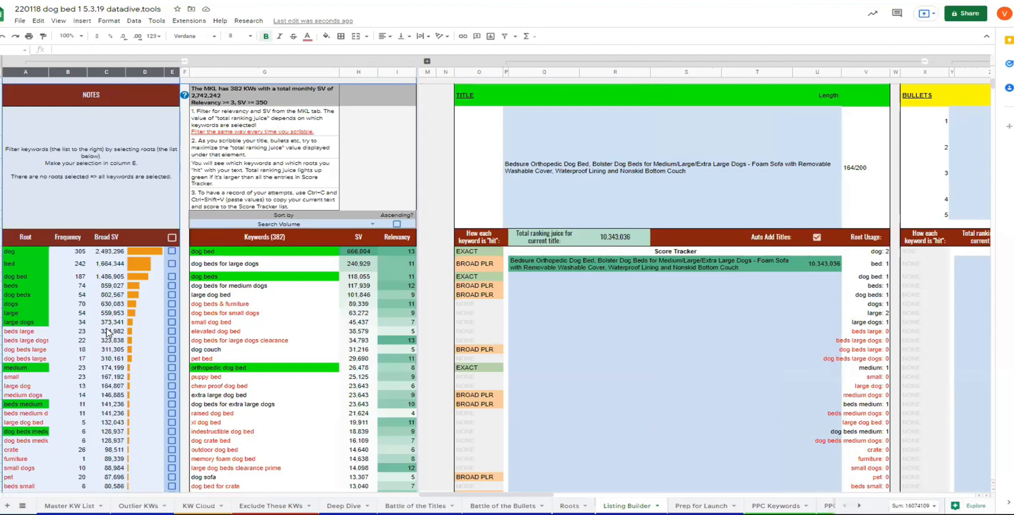
{"action": "left_click_drag", "start_coordinate": [22, 253], "coordinate": [22, 330]}
{"action": "left_click", "coordinate": [24, 332]}
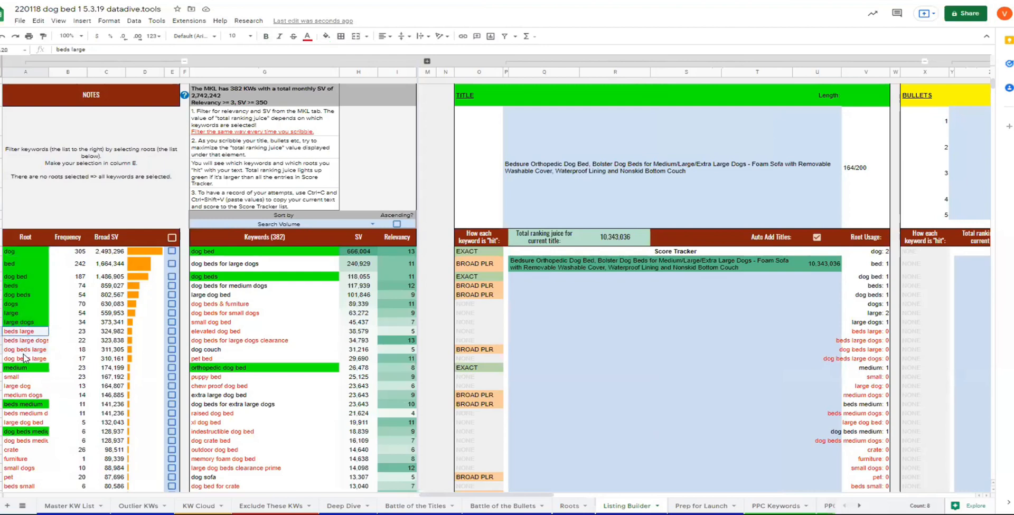
{"action": "left_click_drag", "start_coordinate": [24, 359], "coordinate": [24, 360]}
{"action": "left_click", "coordinate": [30, 341]}
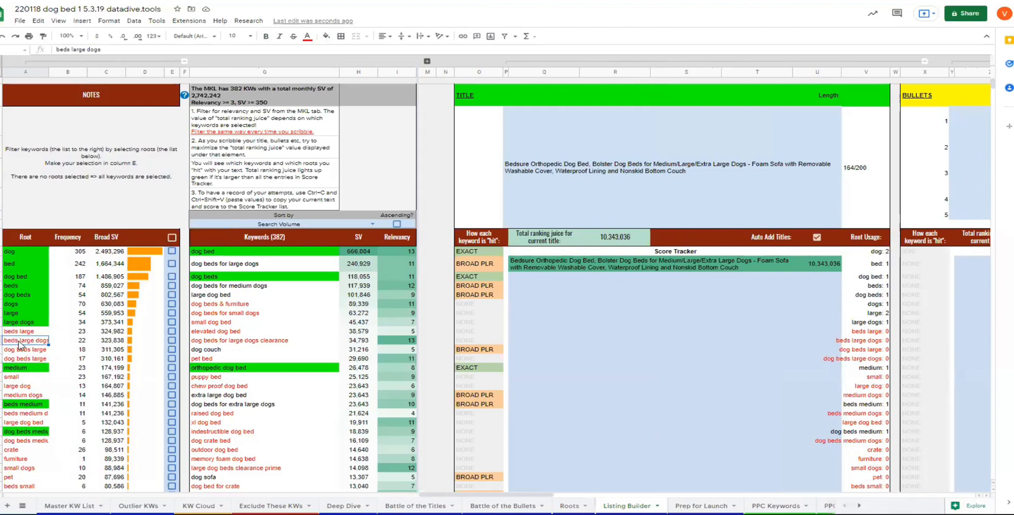
{"action": "left_click", "coordinate": [172, 341]}
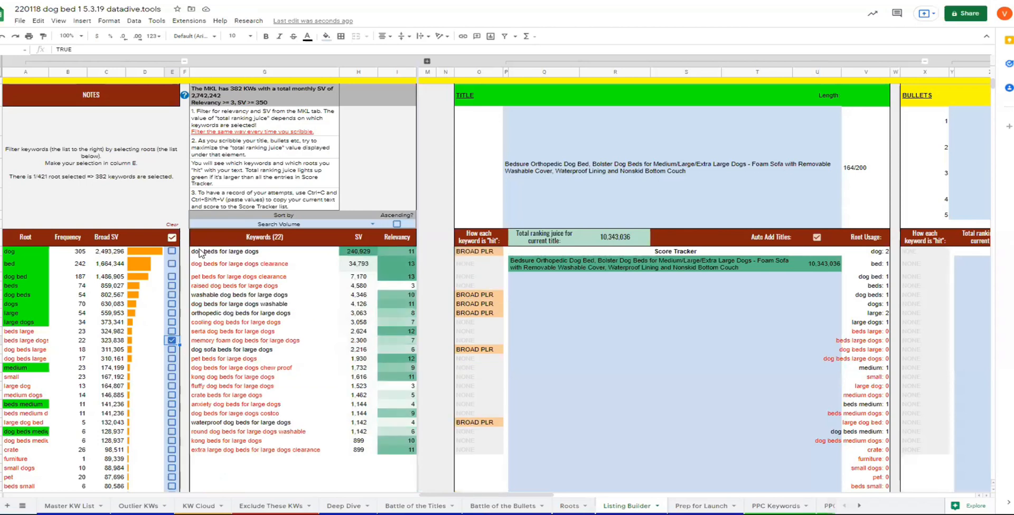
- Examine the search volume, relevancy and title match type of the keyword "dog beds for large dogs"
{"action": "left_click_drag", "start_coordinate": [259, 254], "coordinate": [392, 254]}
{"action": "left_click", "coordinate": [478, 254]}
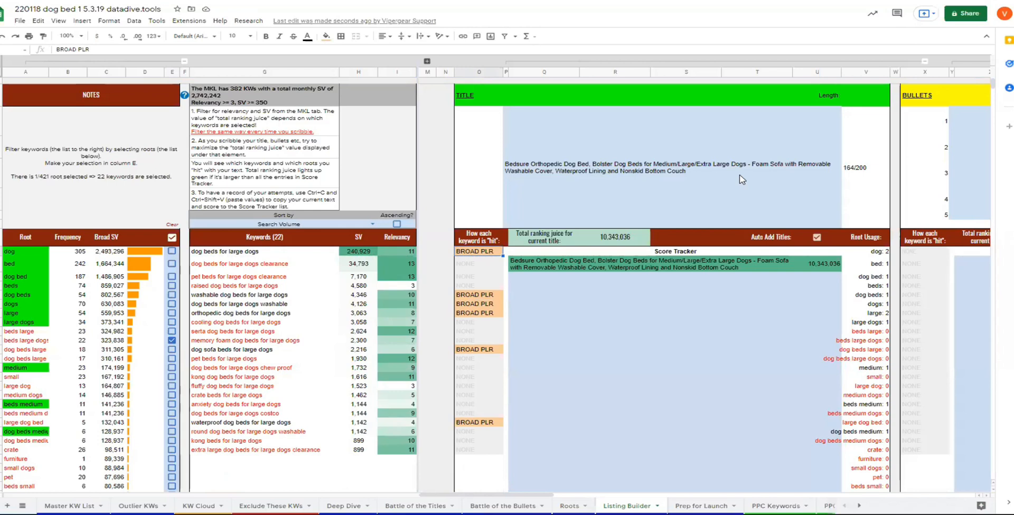
{"action": "left_click", "coordinate": [201, 253]}
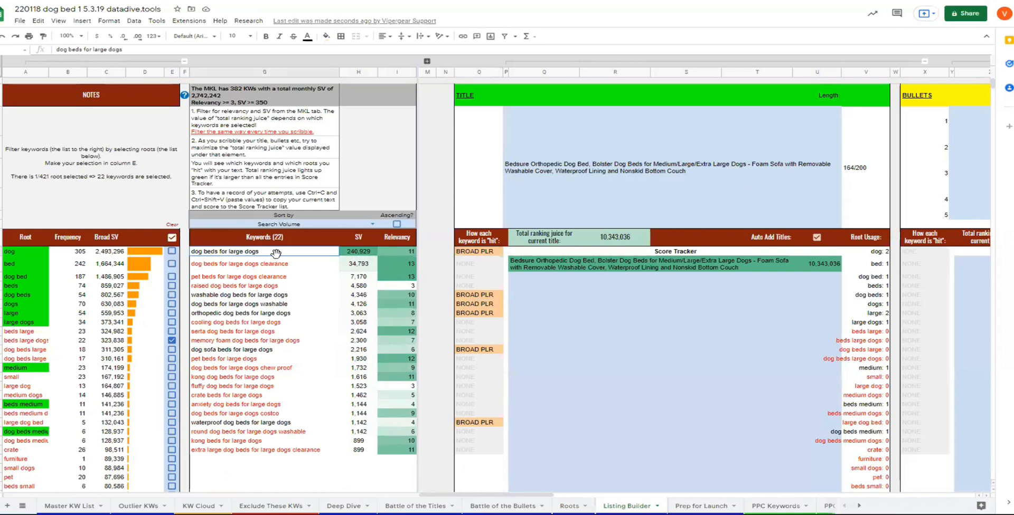
{"action": "left_click_drag", "start_coordinate": [411, 255], "coordinate": [494, 256]}
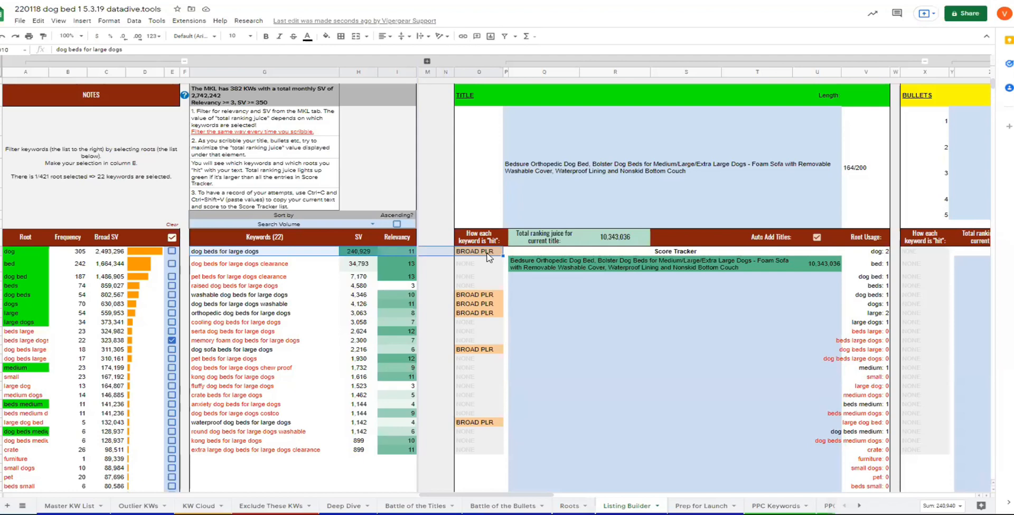
{"action": "left_click", "coordinate": [238, 261]}
{"action": "left_click_drag", "start_coordinate": [228, 253], "coordinate": [347, 255]}
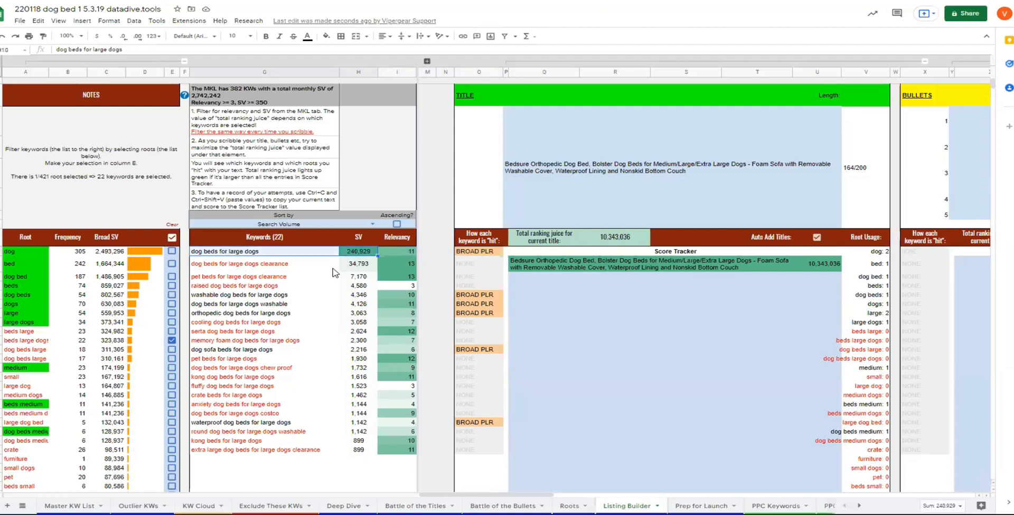
{"action": "left_click", "coordinate": [258, 255]}
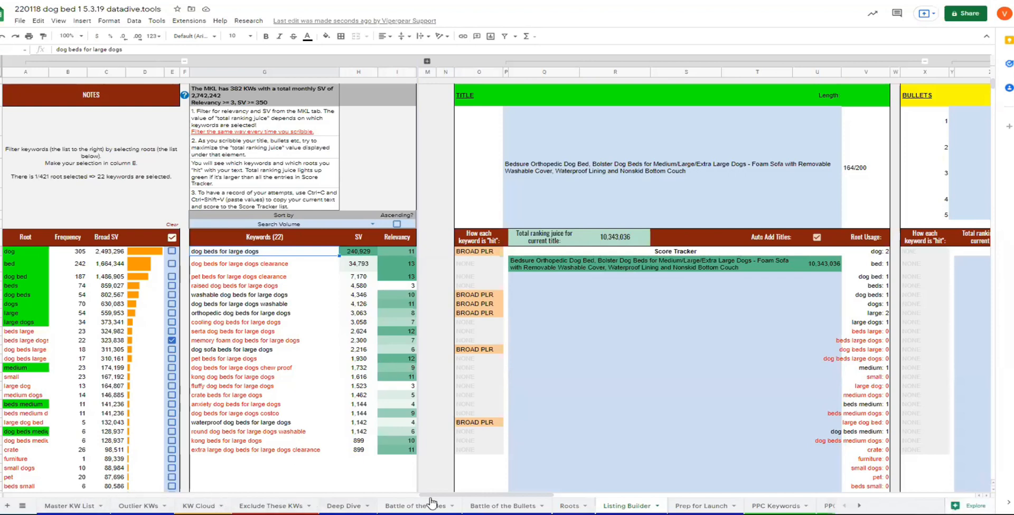
- Check the competitors' rankings for "dog beds for large dogs" in the master keyword list, including the Bedsure waterproof bed
{"action": "left_click", "coordinate": [411, 505]}
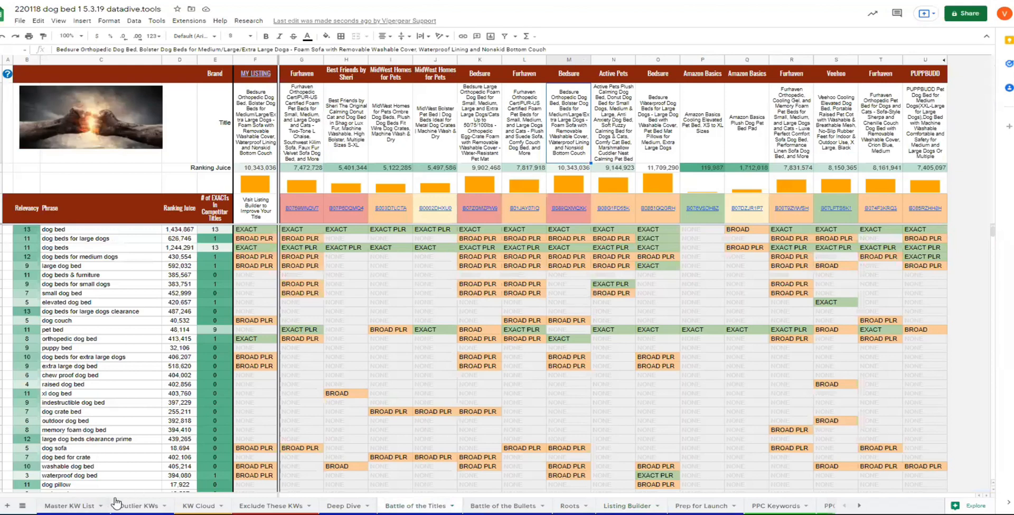
{"action": "left_click", "coordinate": [80, 505]}
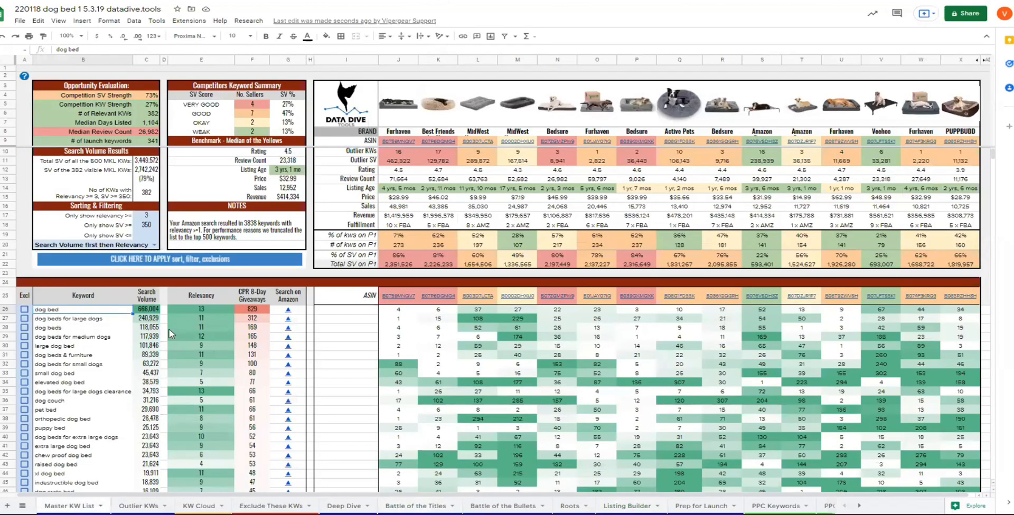
{"action": "left_click", "coordinate": [68, 320]}
{"action": "left_click_drag", "start_coordinate": [68, 322], "coordinate": [768, 323]}
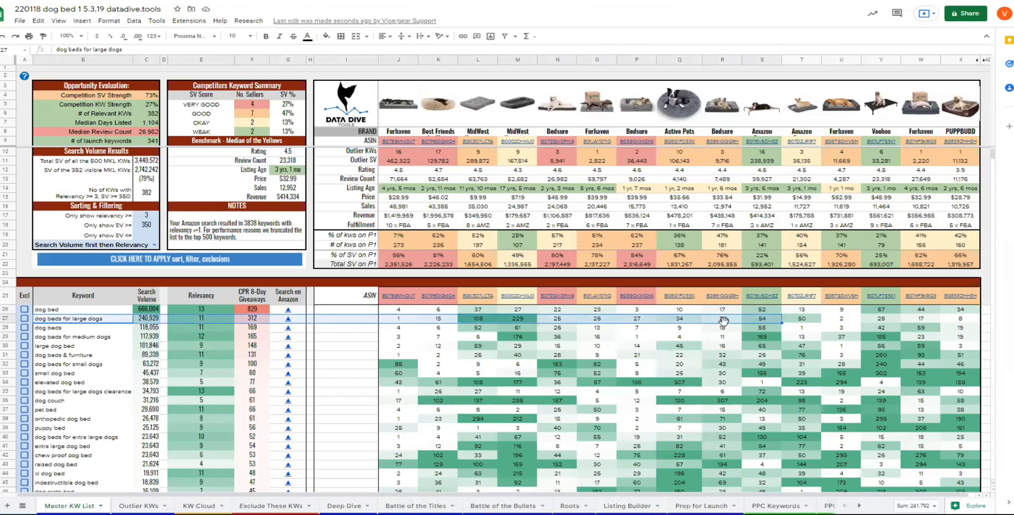
{"action": "left_click", "coordinate": [722, 320]}
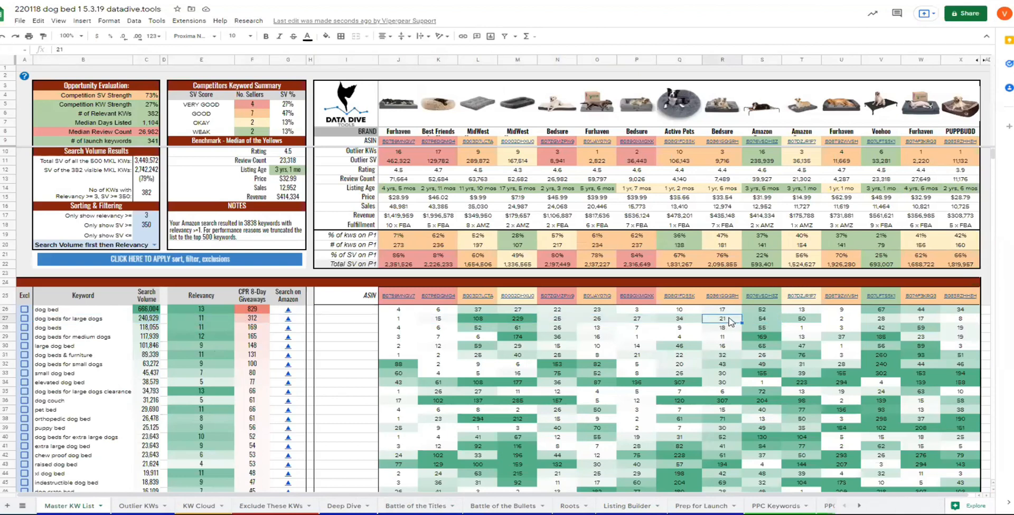